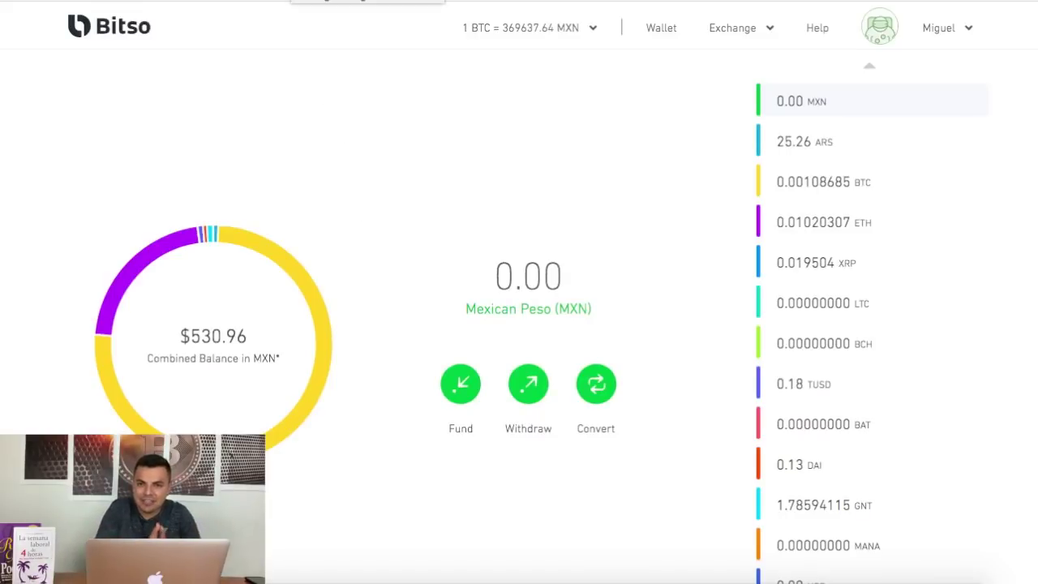
Copy the complete Bitcoin address from the 'Dirección de Bitcoin' email in Gmail.
key(ctrl+Tab)
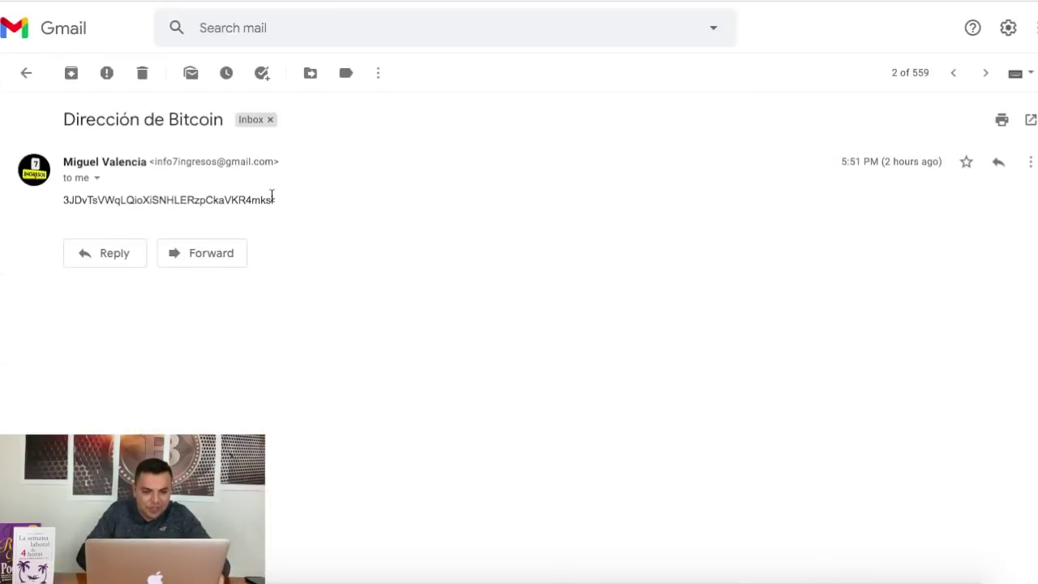
drag(273, 199, 63, 200)
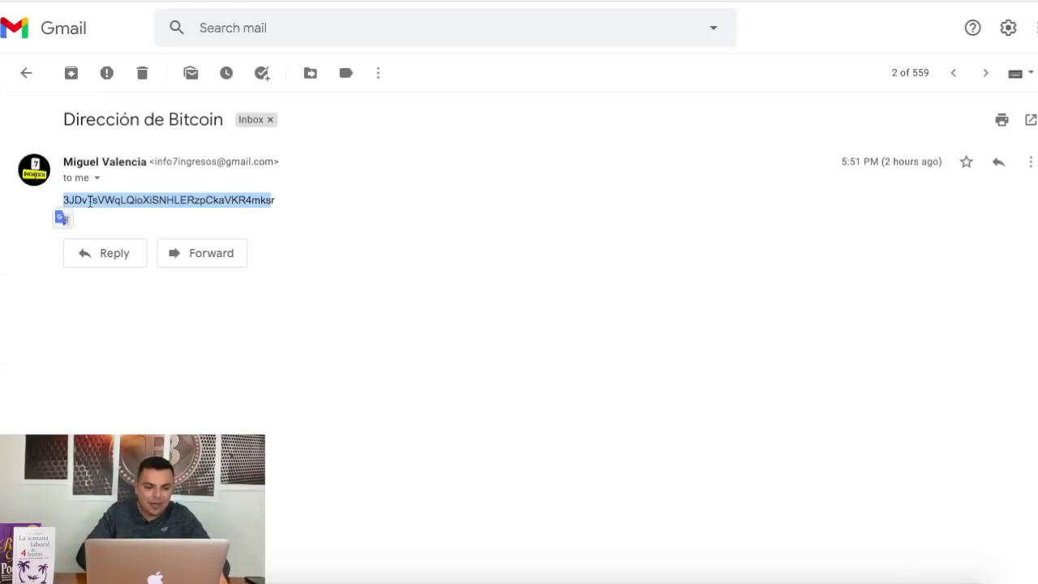
right_click(90, 202)
click(128, 234)
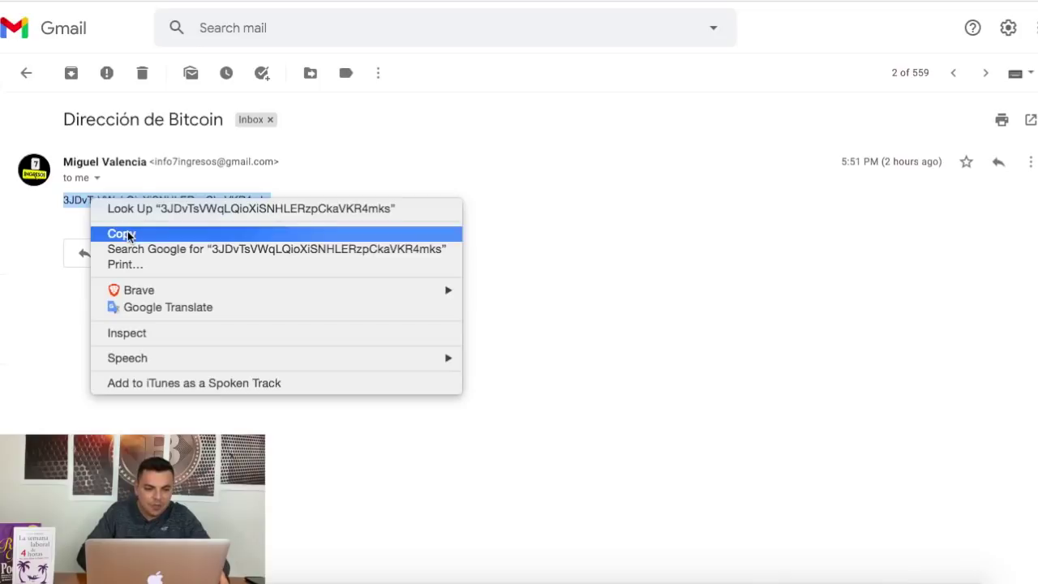
double_click(63, 199)
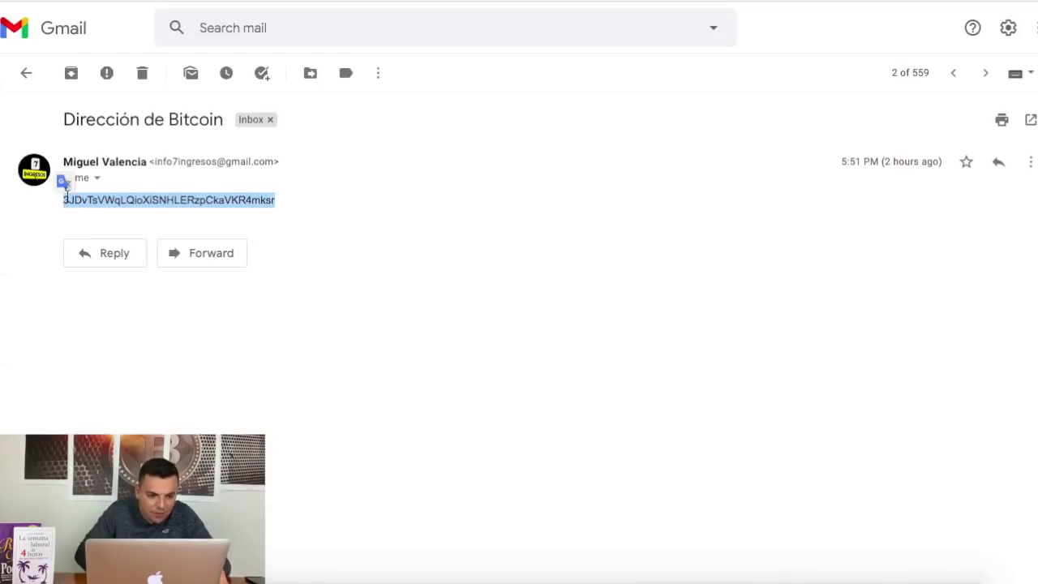
right_click(84, 201)
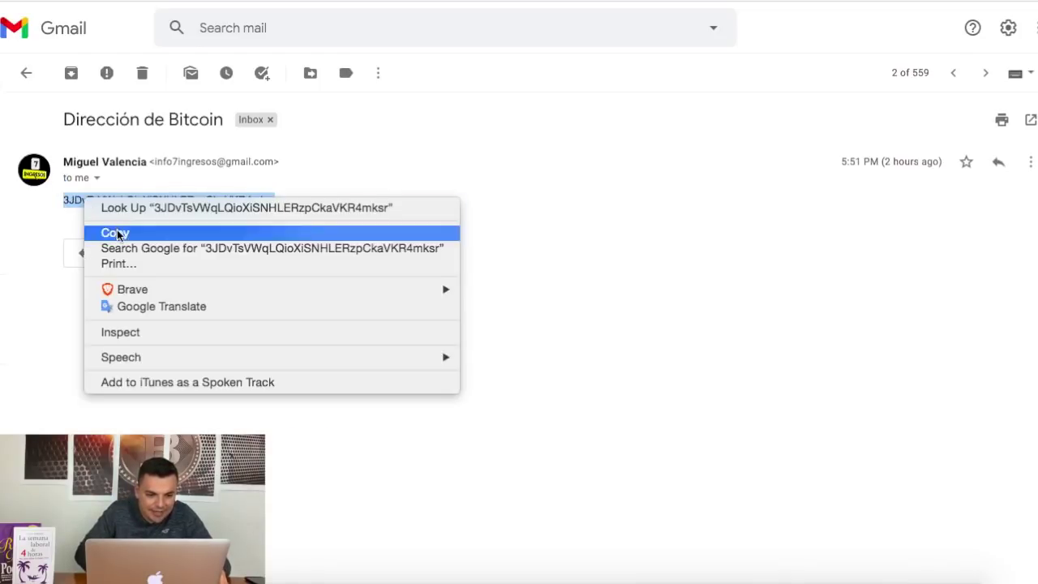
click(115, 232)
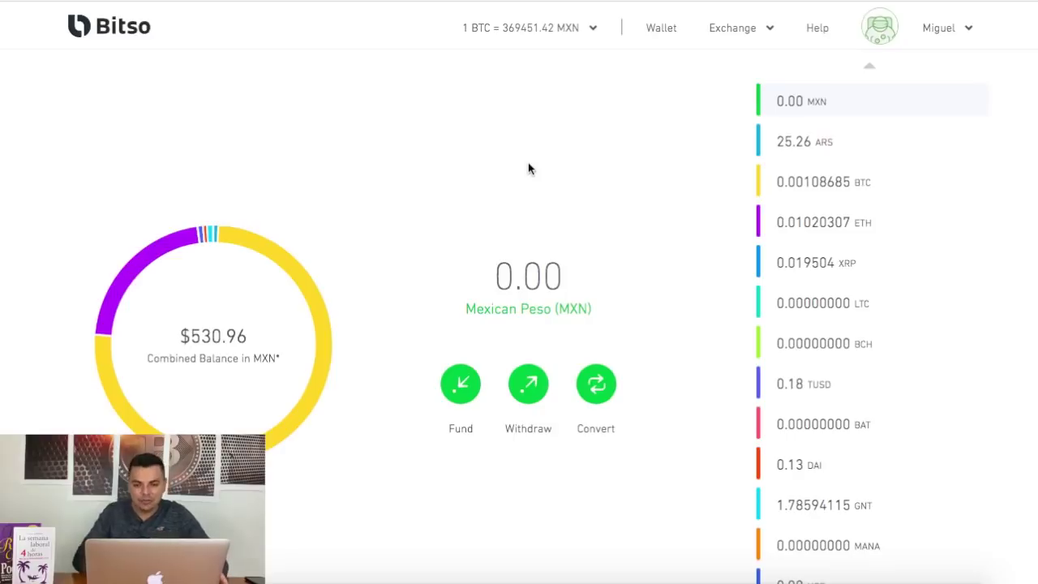
Start a BTC withdrawal, paste the copied target address, and fill in the maximum amount.
click(827, 179)
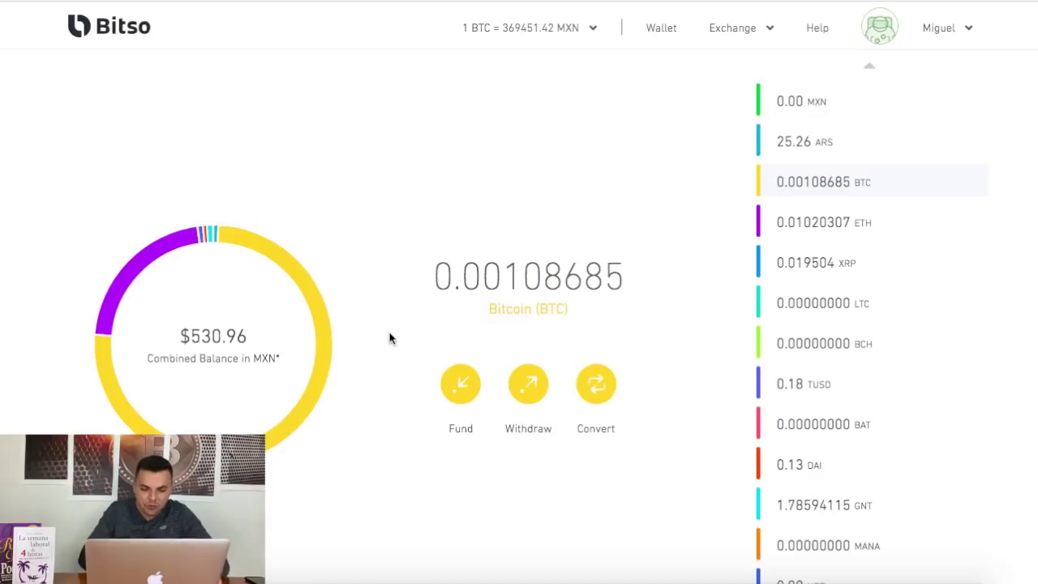
click(535, 393)
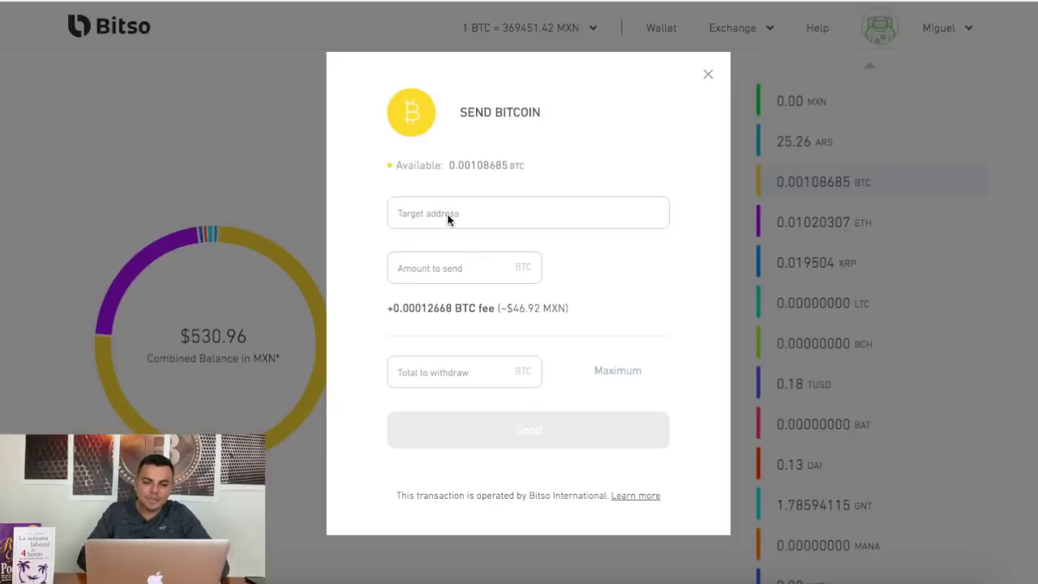
click(453, 214)
right_click(429, 216)
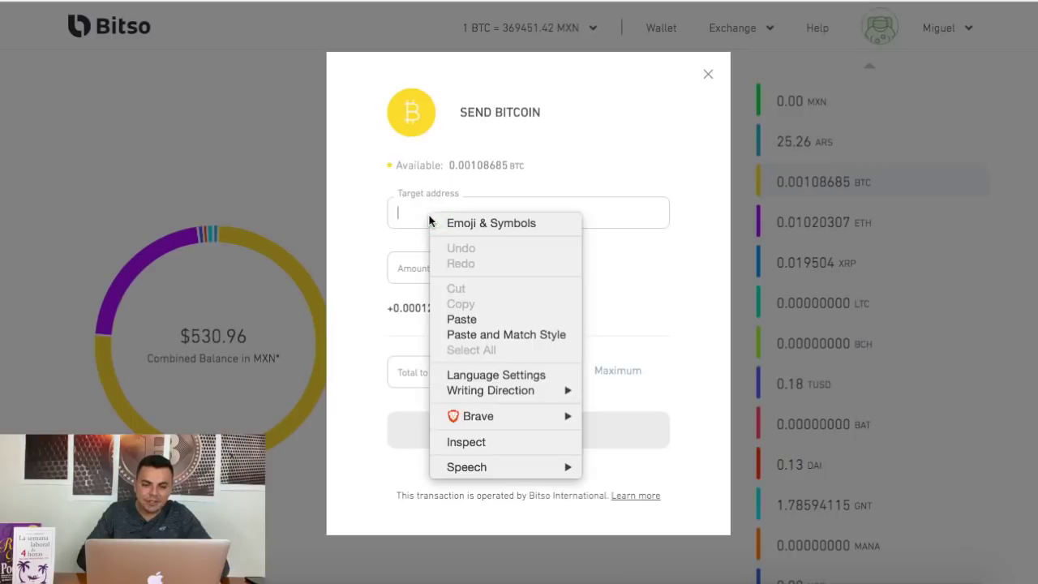
click(465, 319)
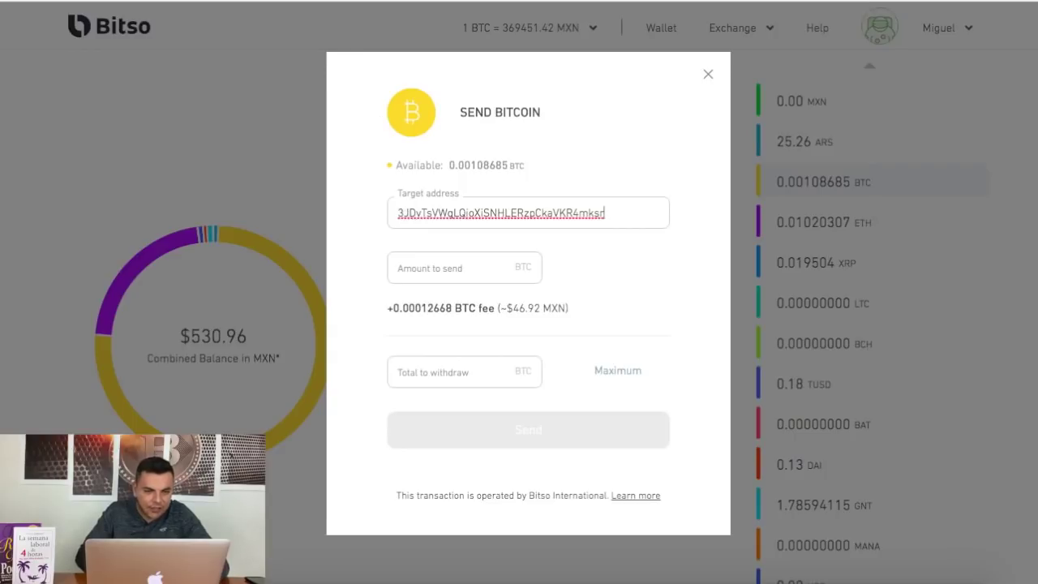
key(super+Tab)
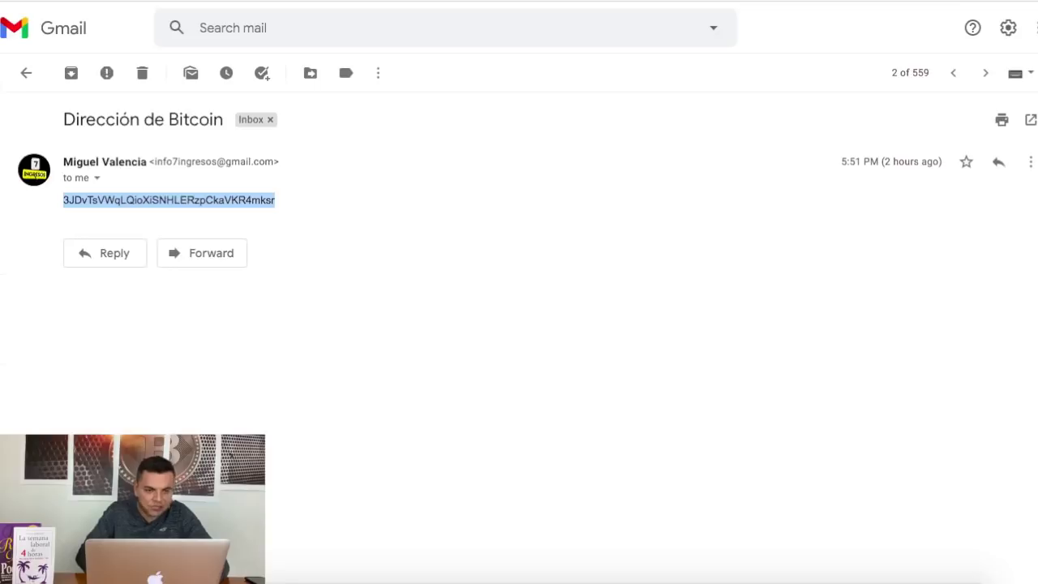
key(super+Tab)
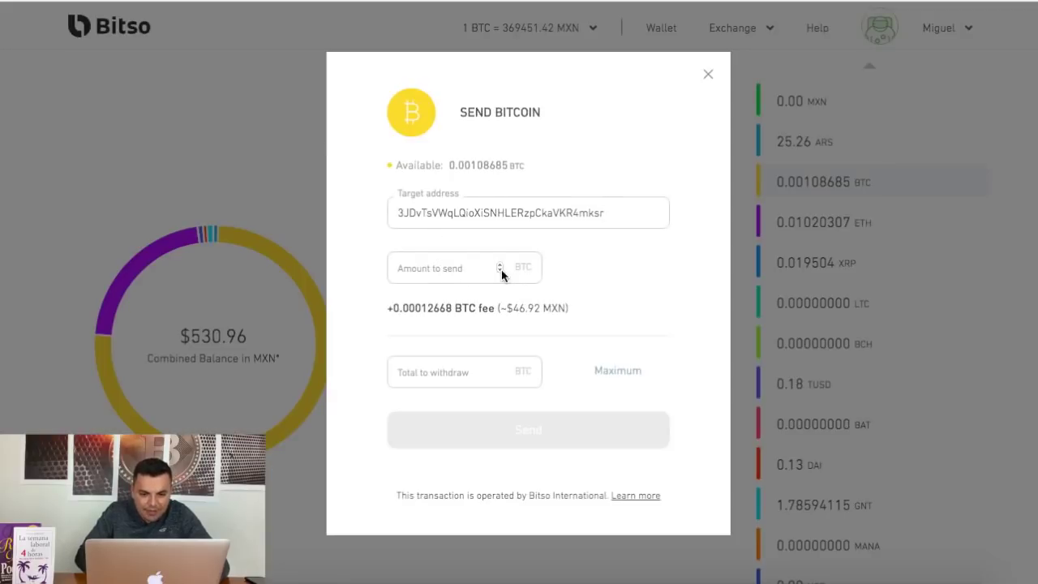
click(623, 377)
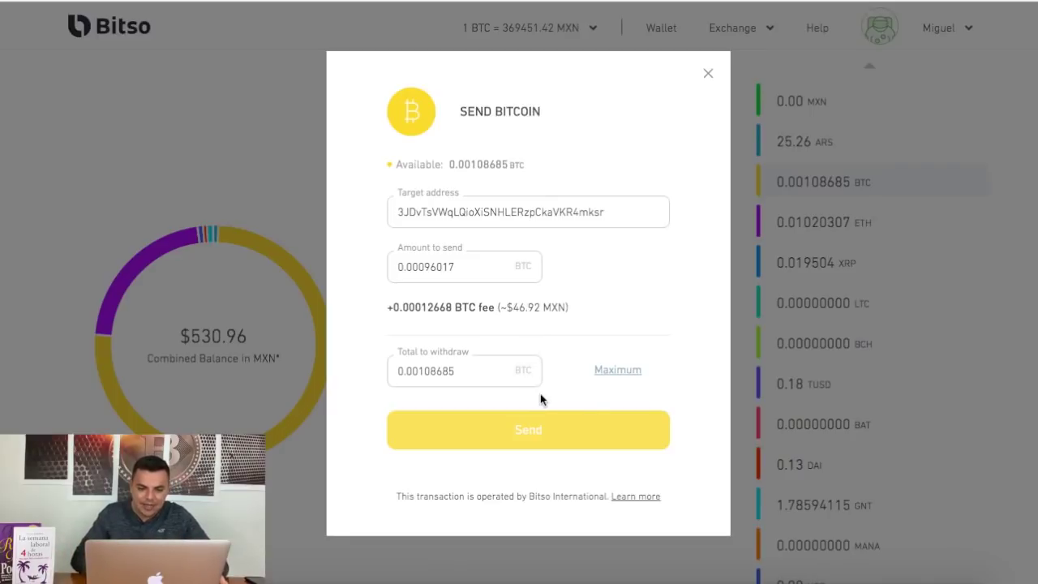
Send the Bitcoin withdrawal, confirm it with the transaction PIN, and dismiss the Sent screen.
click(541, 438)
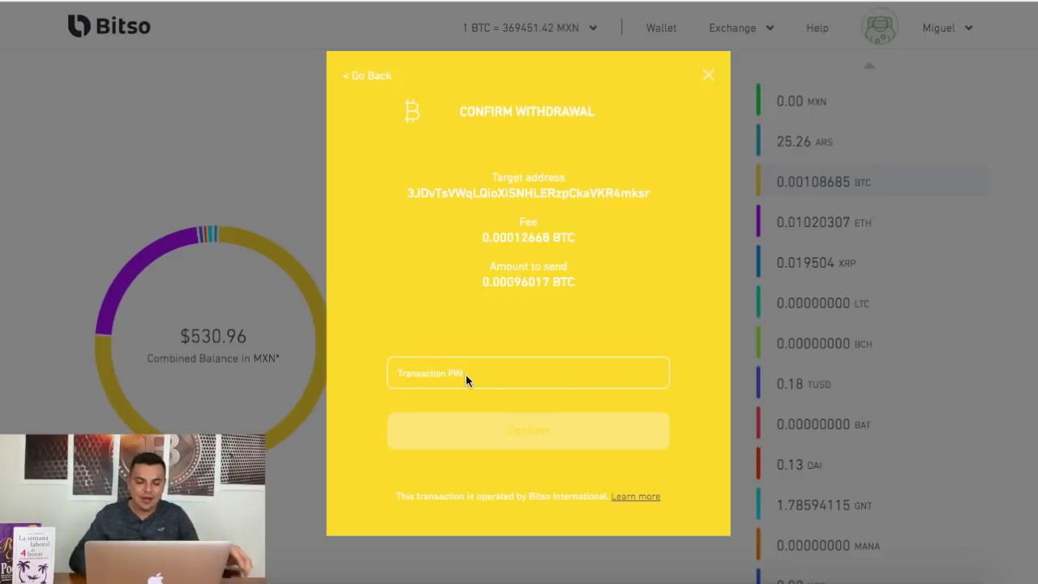
click(460, 370)
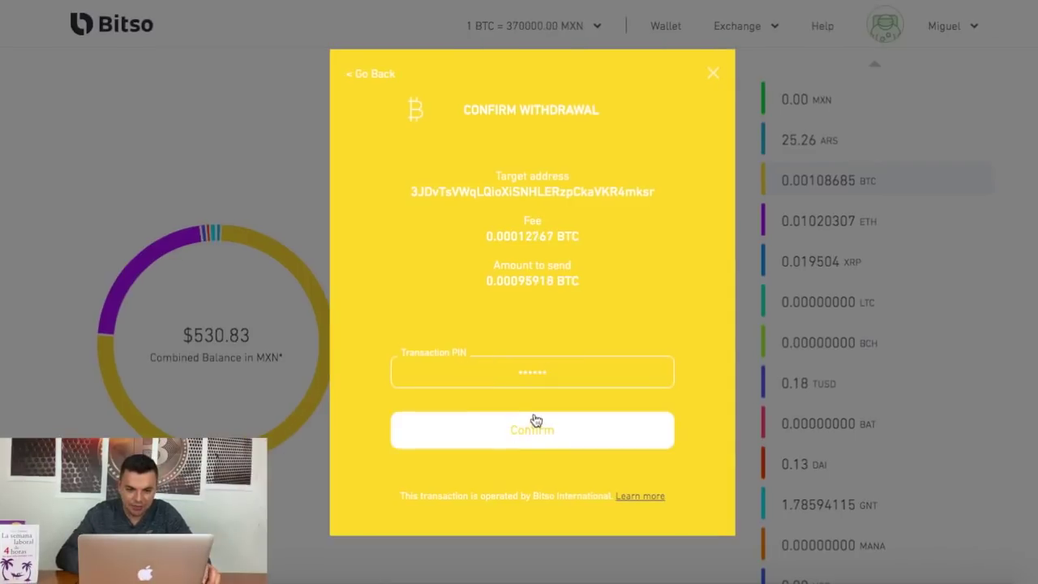
click(538, 426)
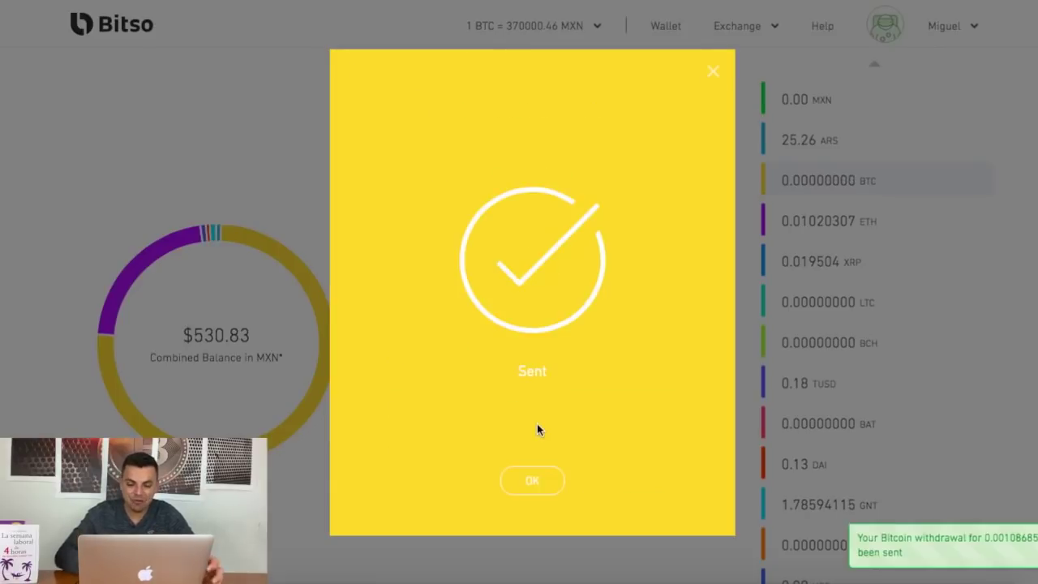
click(537, 480)
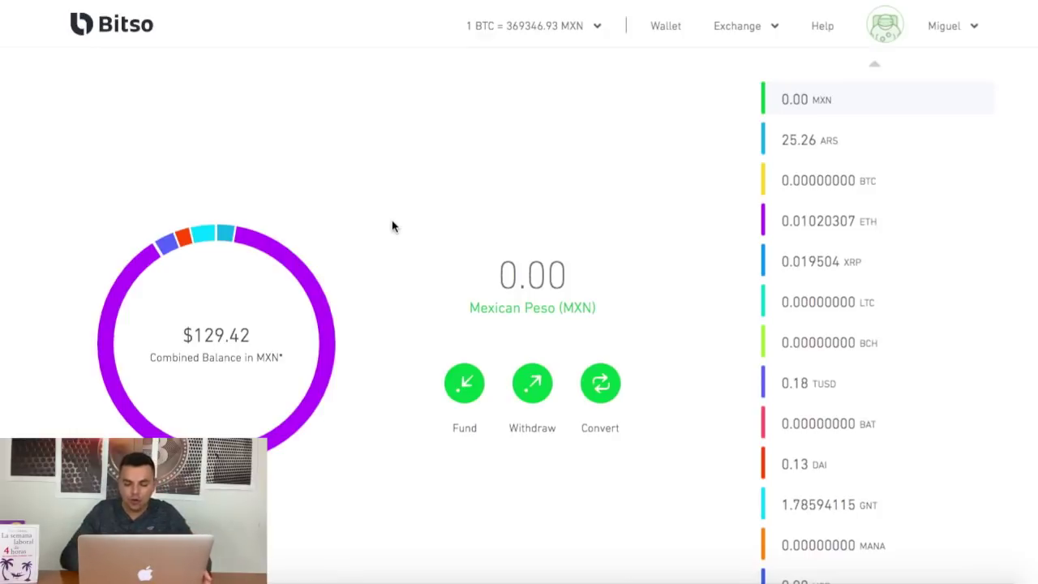
View the Bitcoin funding address and QR code under Fund, then close the dialog.
click(821, 181)
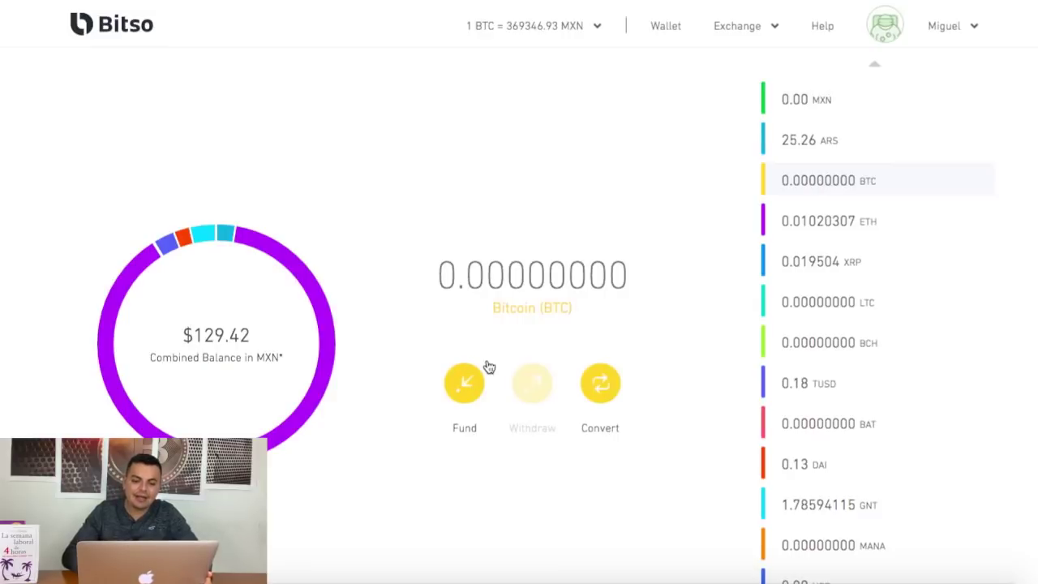
click(466, 389)
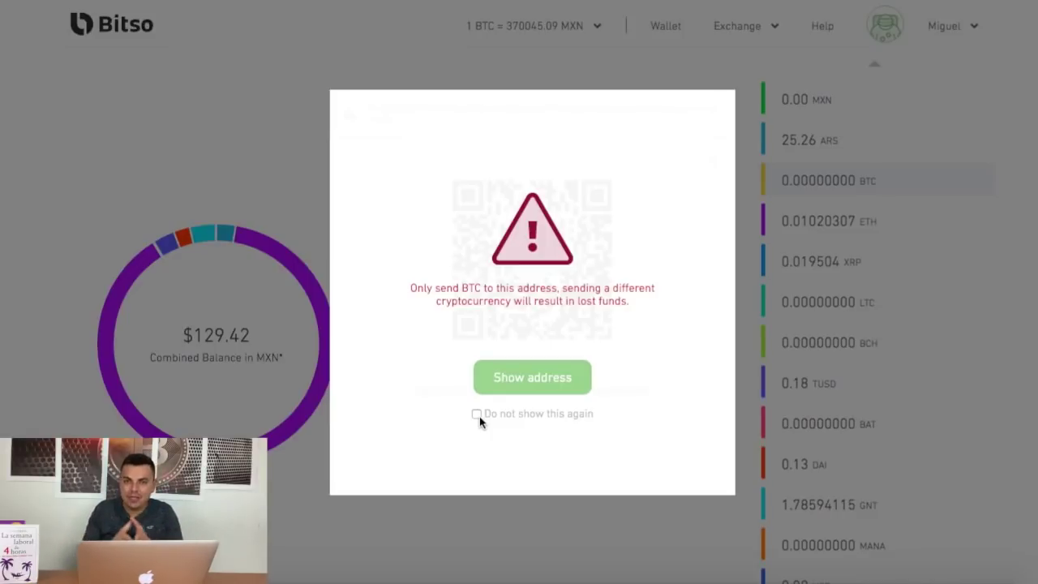
click(531, 383)
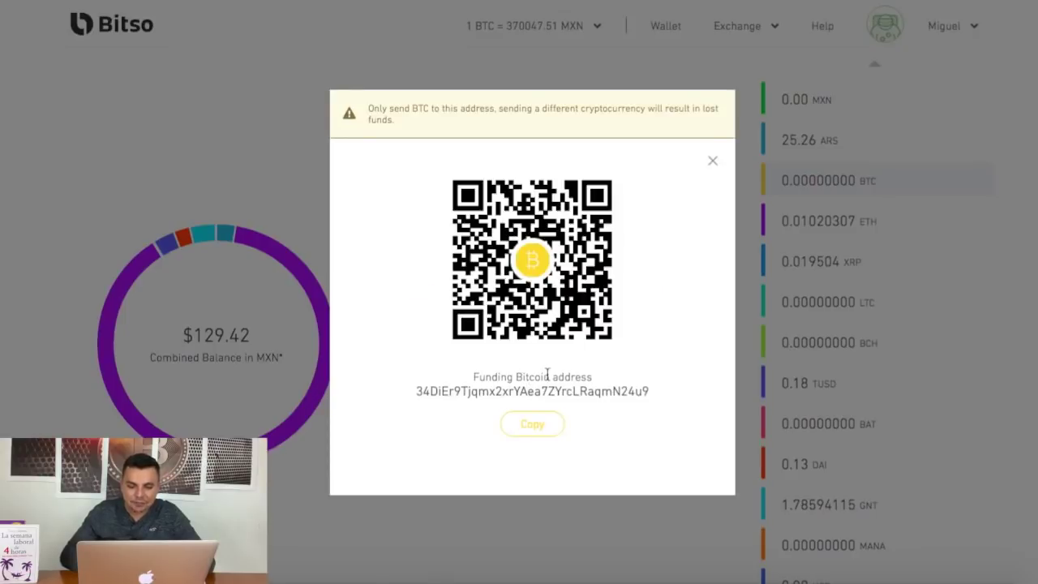
drag(650, 392, 417, 391)
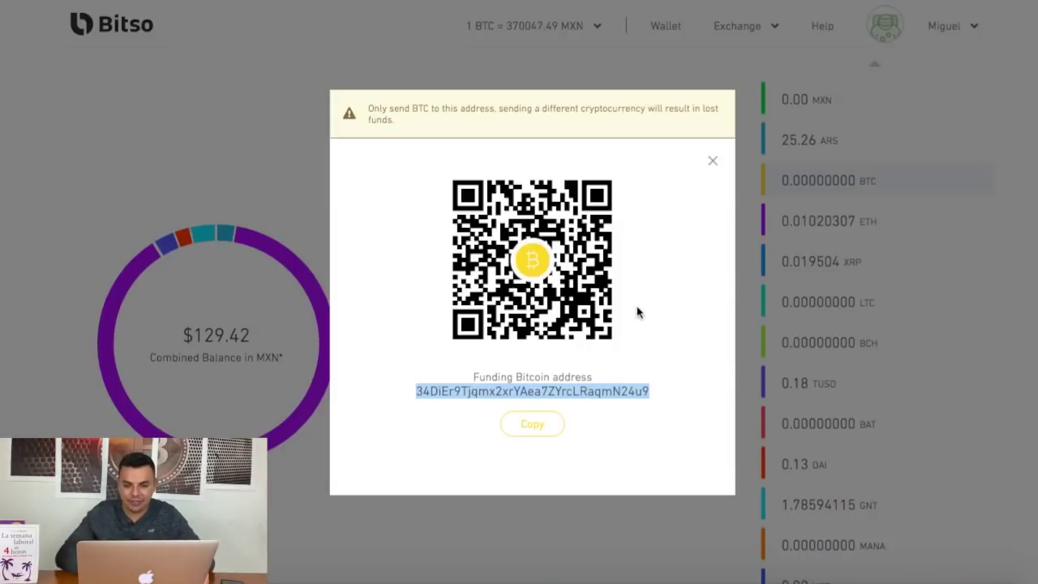
click(713, 165)
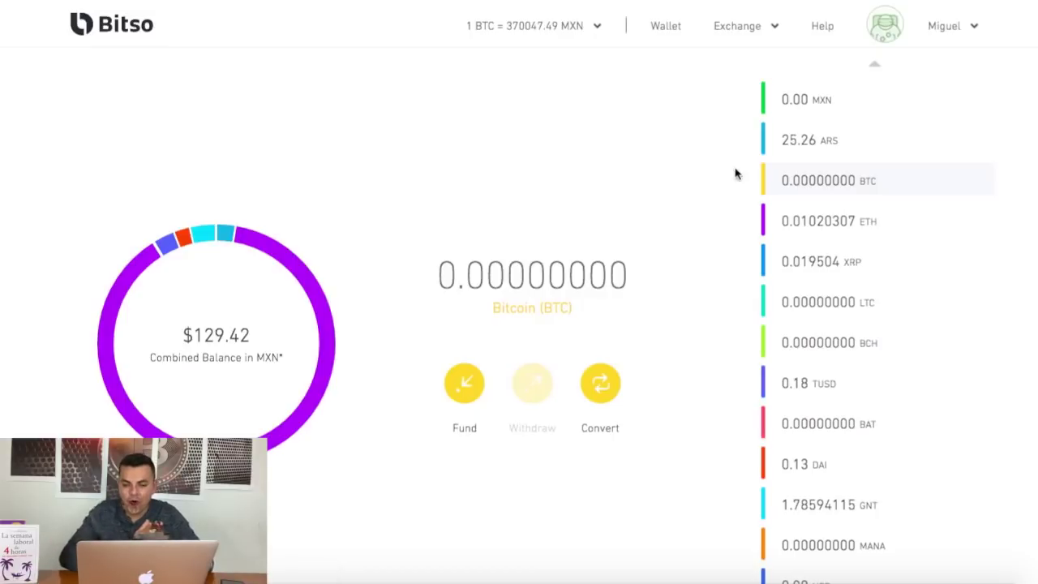
Convert the maximum 0.01020307 ETH to Mexican pesos using Sell Ethers.
click(839, 226)
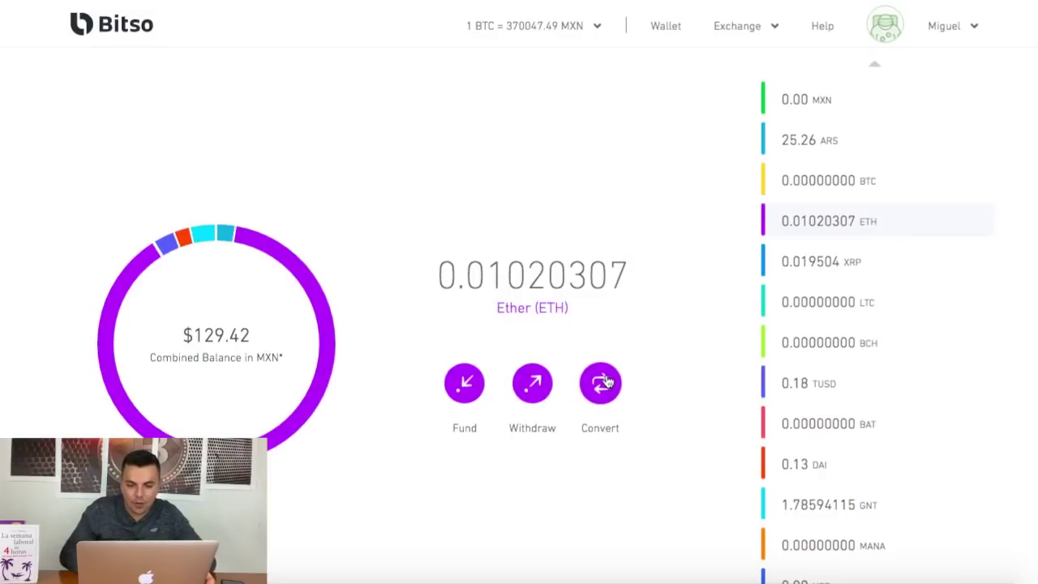
click(601, 385)
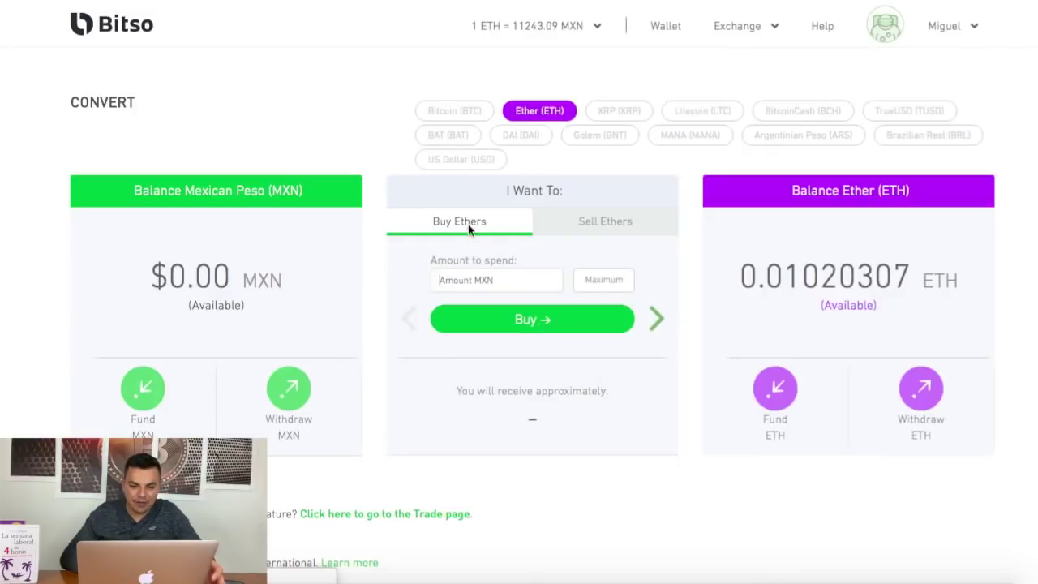
click(614, 220)
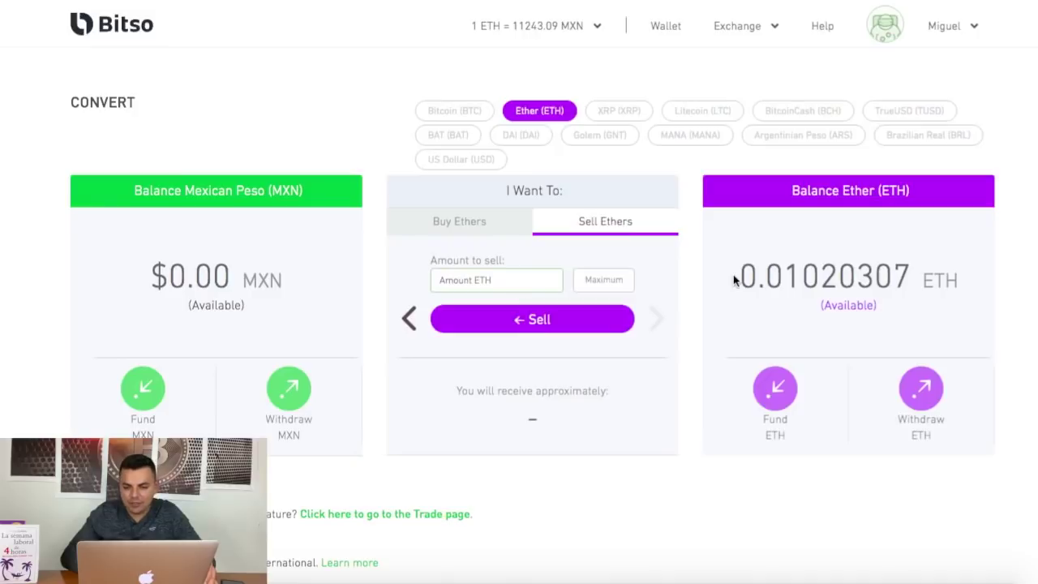
drag(740, 272, 914, 266)
click(607, 282)
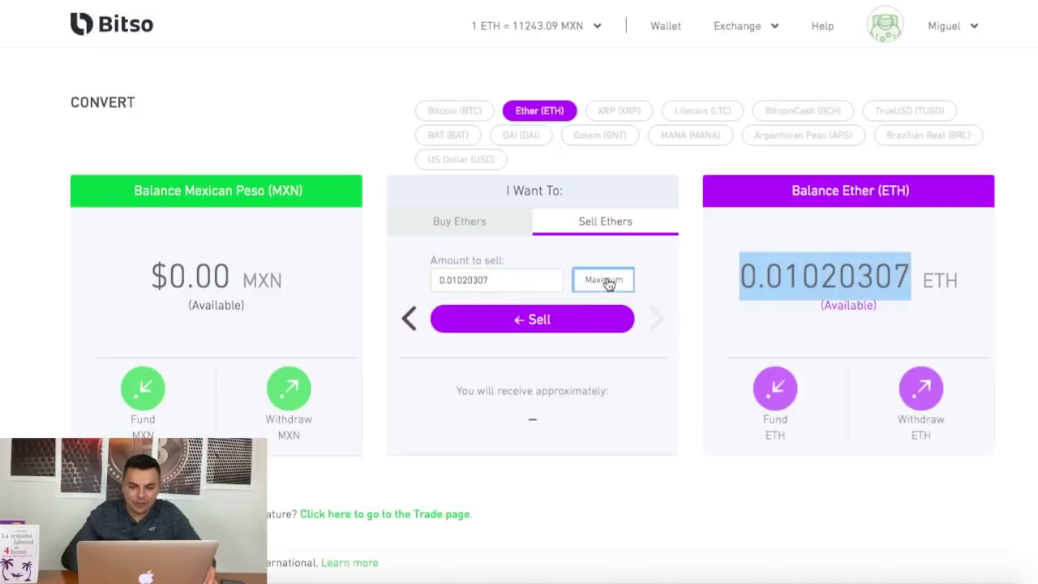
drag(493, 280, 431, 278)
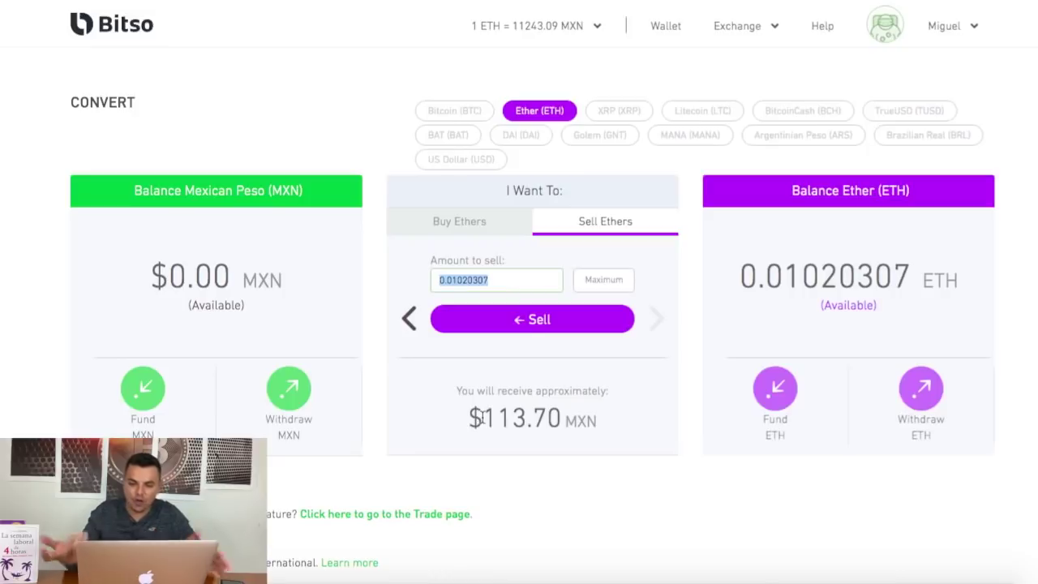
click(536, 321)
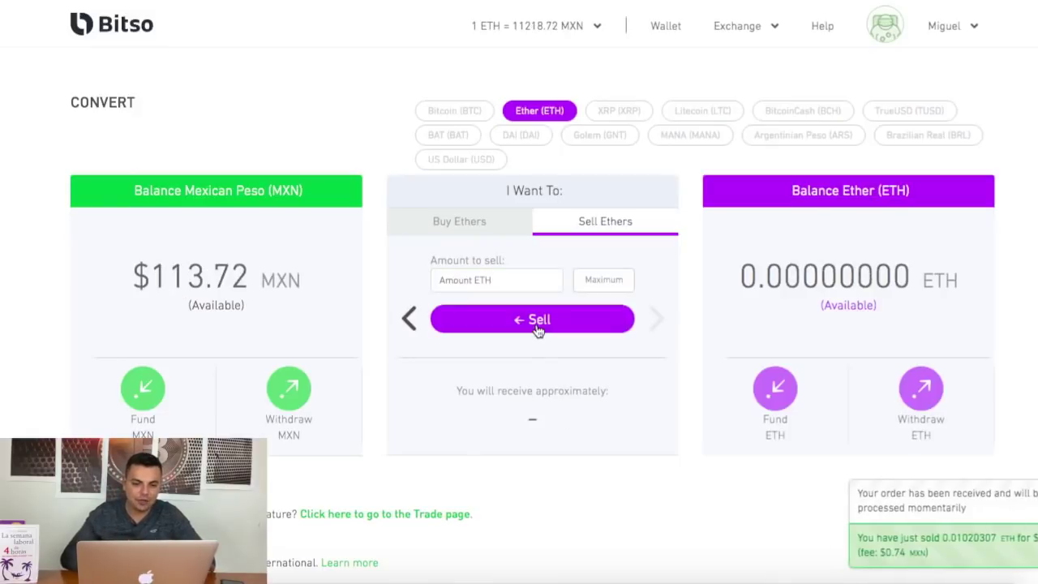
Open the Peso Withdrawal options for the 113.72 MXN balance from the wallet overview.
click(101, 34)
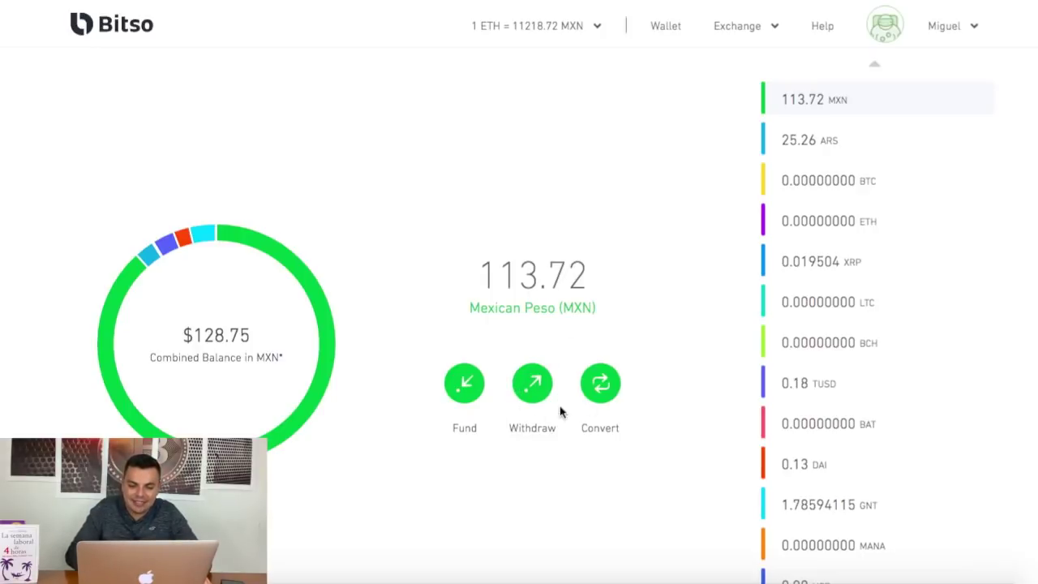
click(537, 389)
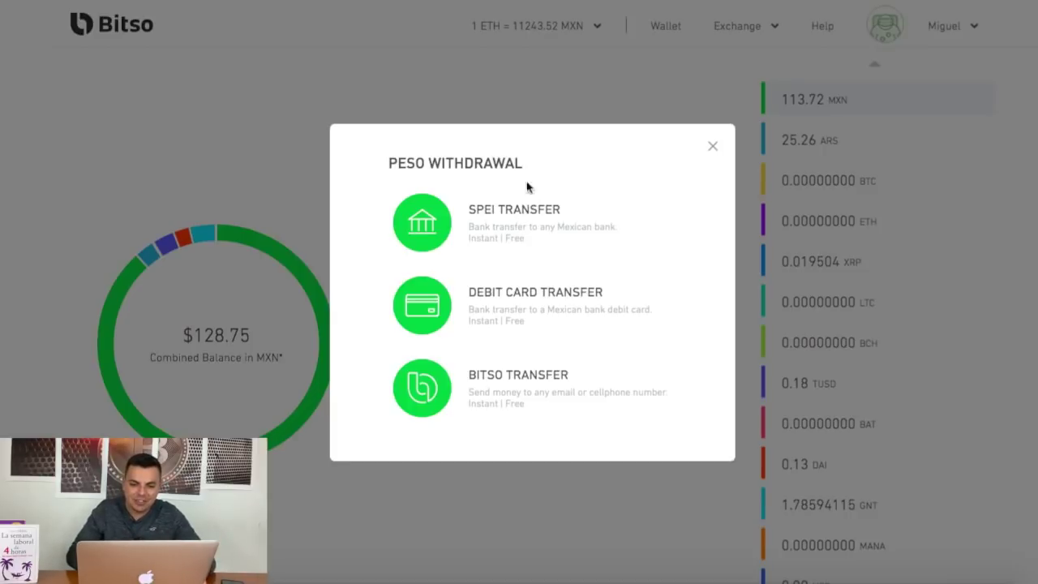
Choose a SPEI transfer to the saved contact as beneficiary.
click(529, 219)
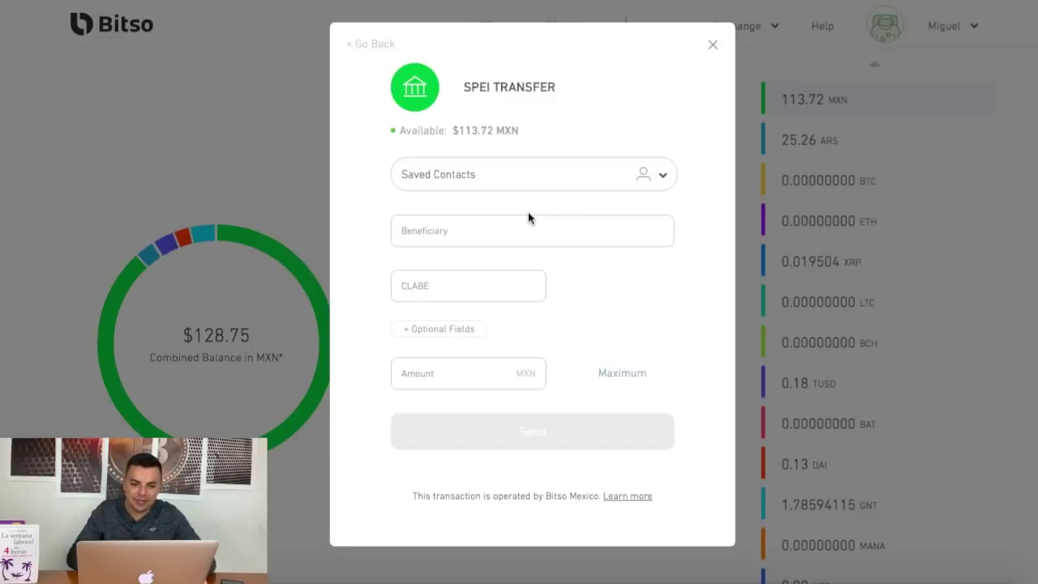
click(664, 174)
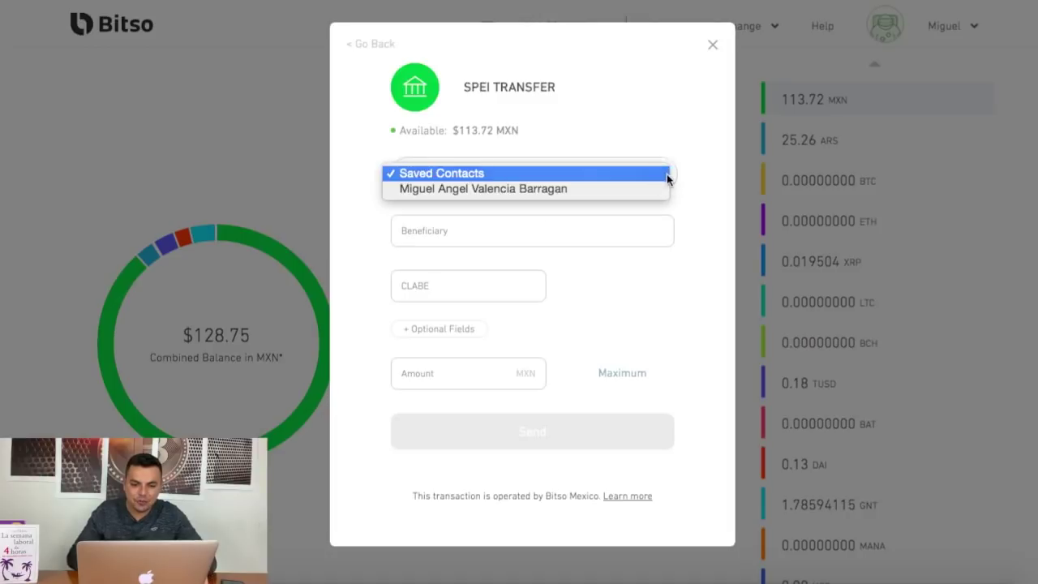
click(664, 174)
click(631, 176)
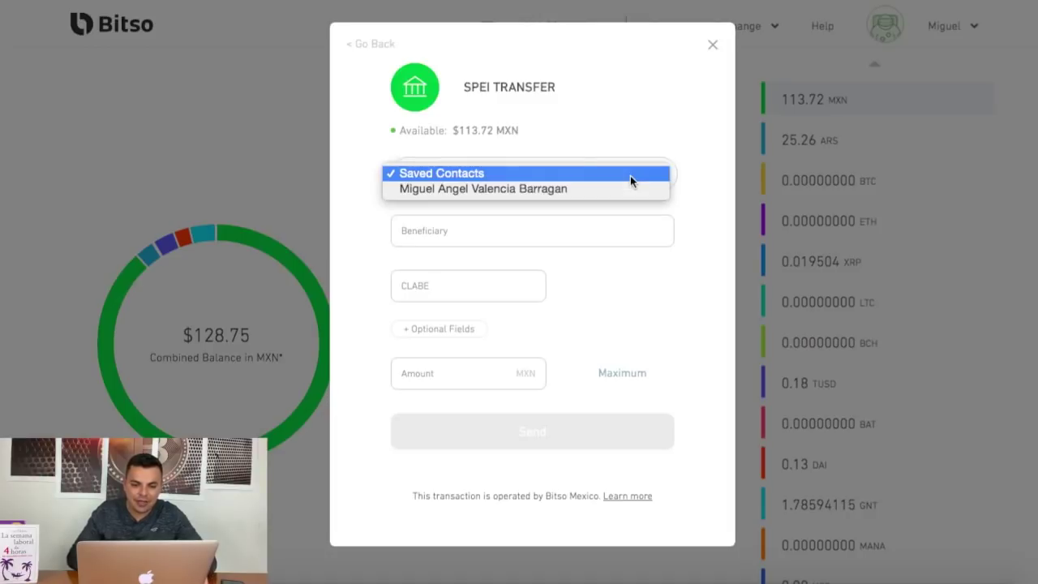
click(512, 189)
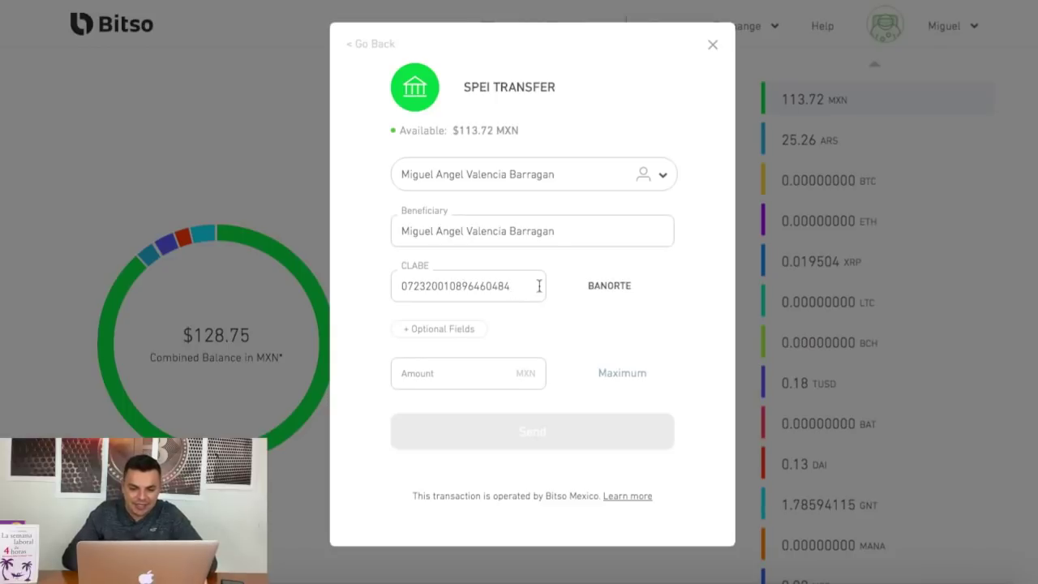
Send the maximum 113.72 MXN, authorised with the transaction PIN.
click(630, 374)
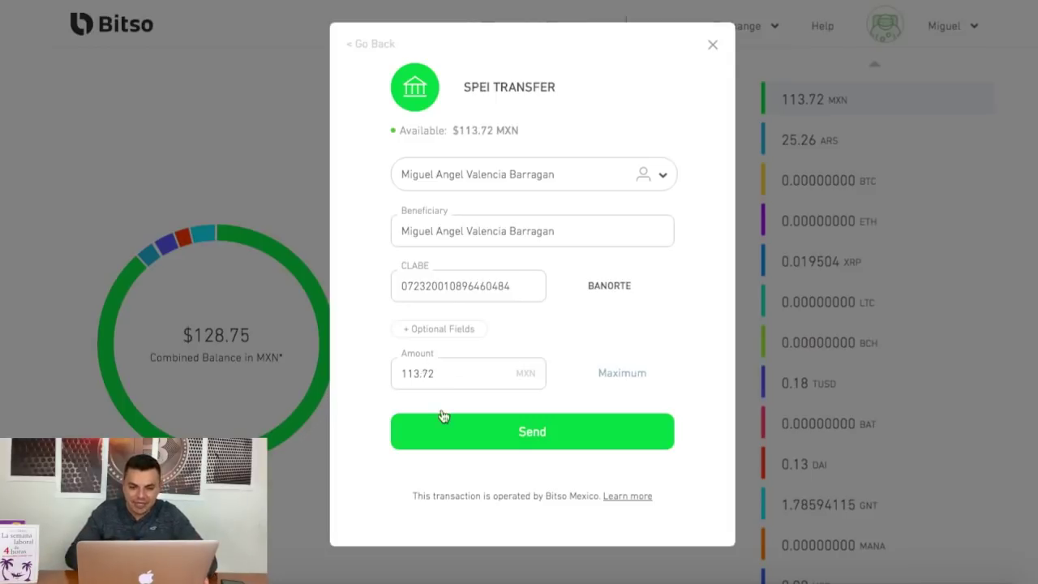
click(532, 441)
click(483, 386)
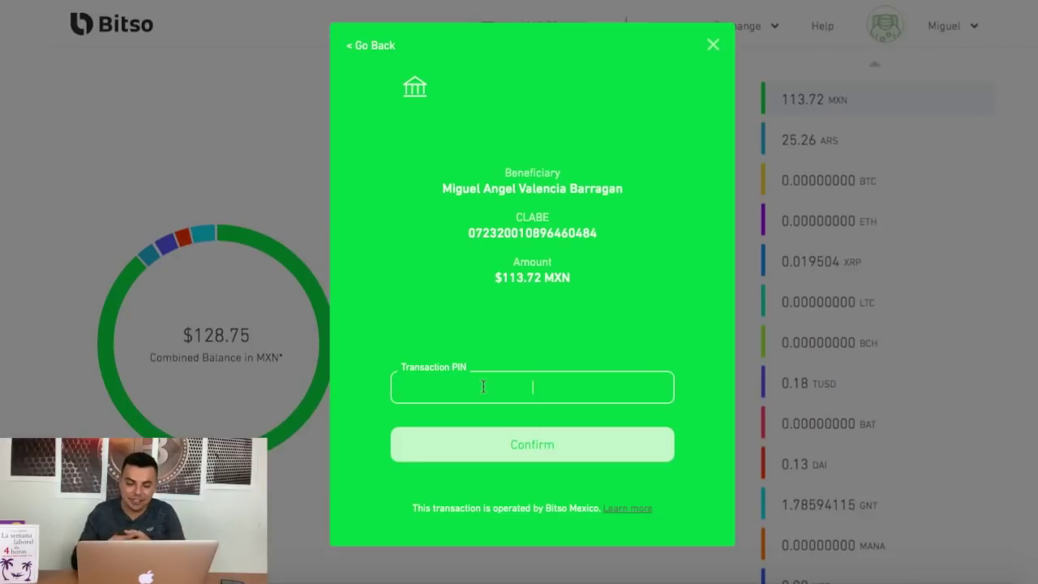
text(1)
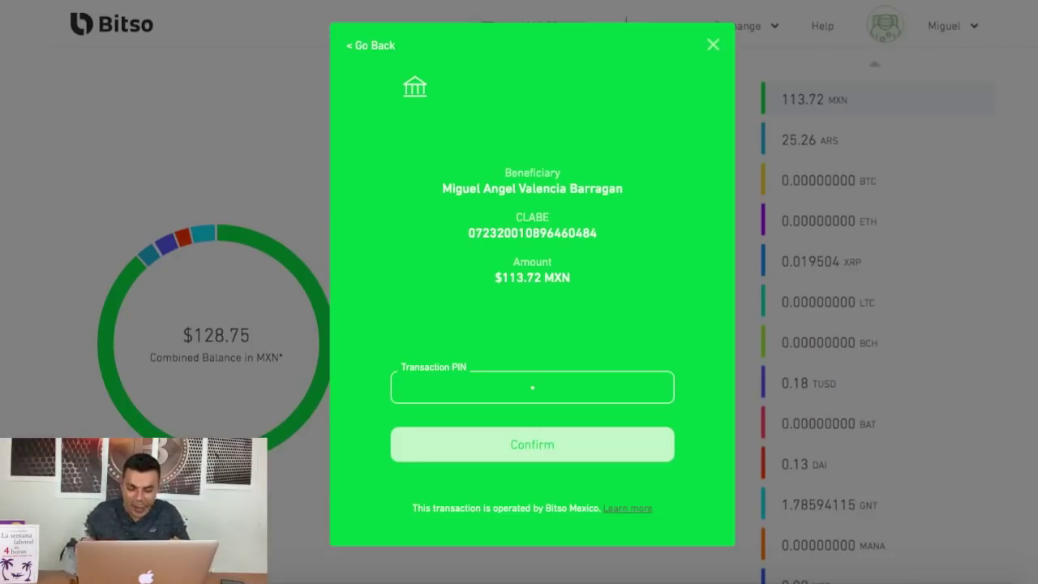
text(11111)
click(511, 447)
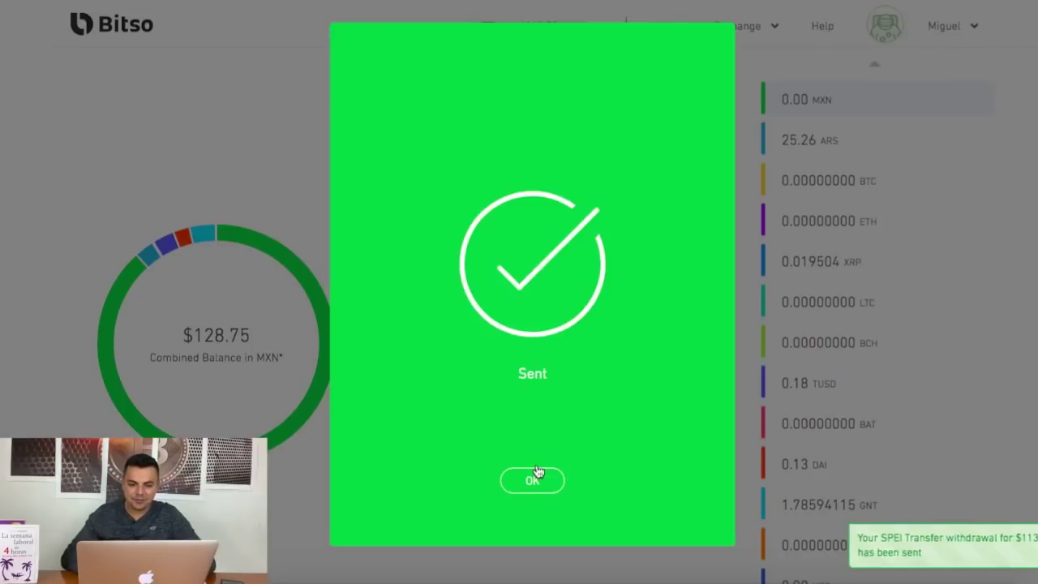
Dismiss the transfer Sent screen and open the account dropdown in the header.
click(532, 481)
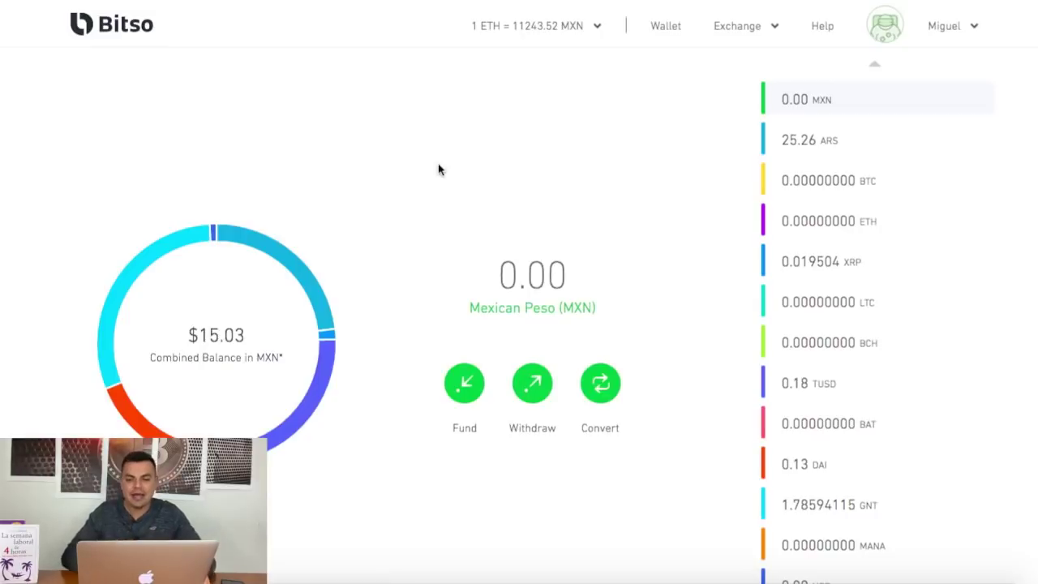
click(973, 28)
click(970, 30)
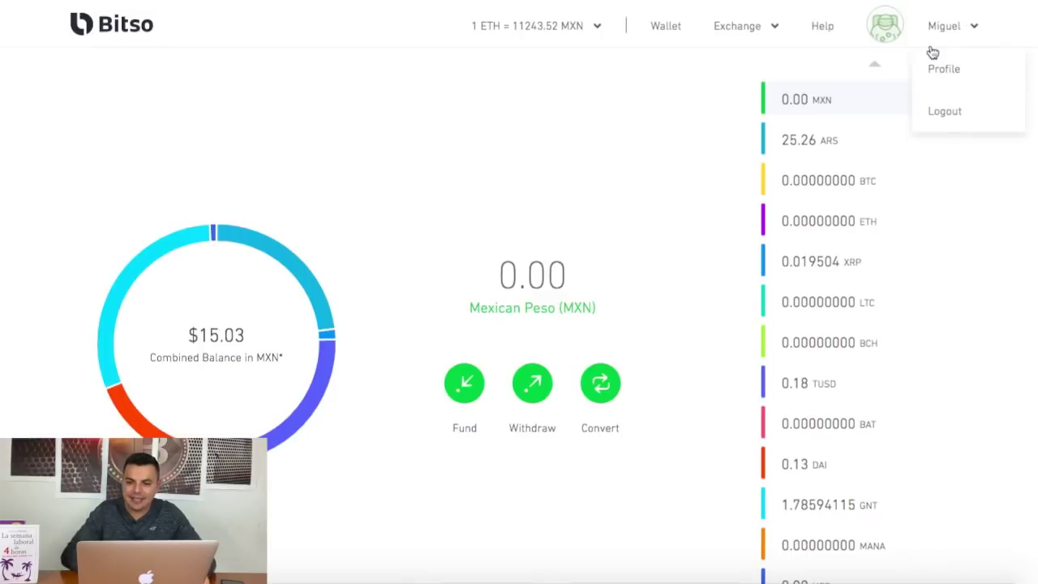
Open the Profile page, then the Security settings with 2FA enabled.
click(952, 68)
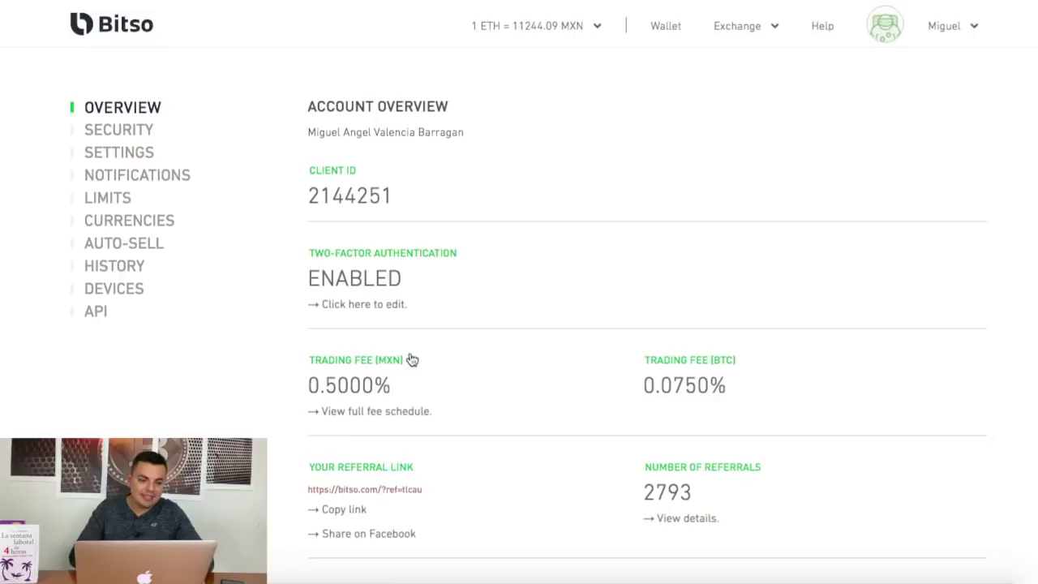
click(126, 135)
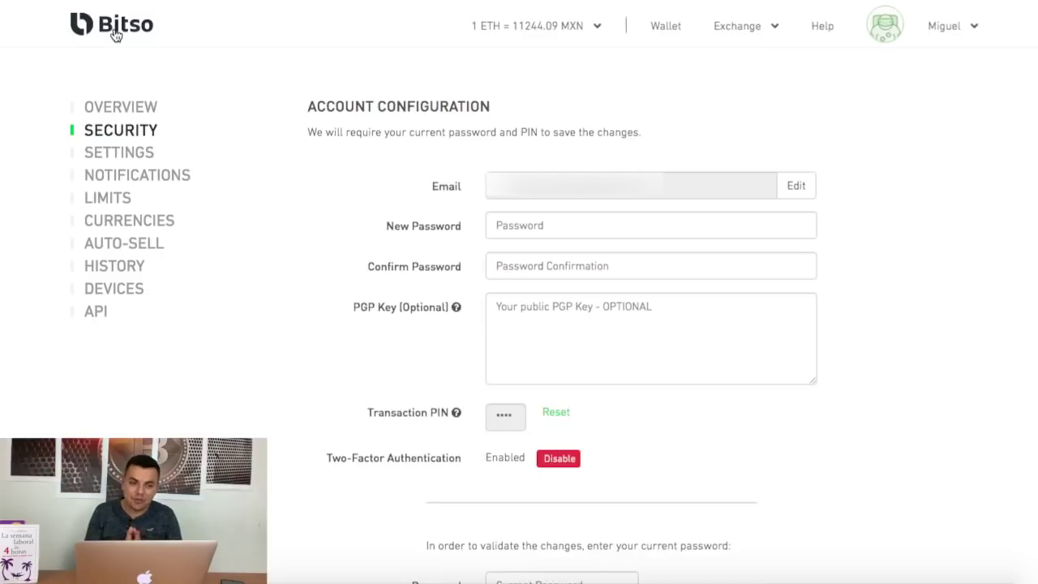
Review the Security page, then open Settings showing English language and MXN preferred currency.
scroll(115, 35, down, 1)
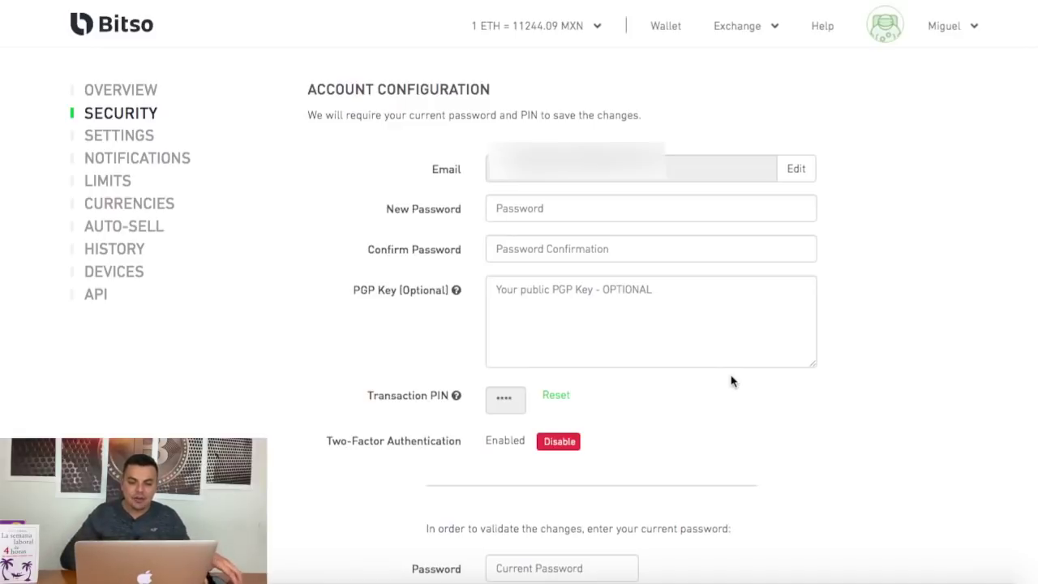
scroll(732, 381, down, 1)
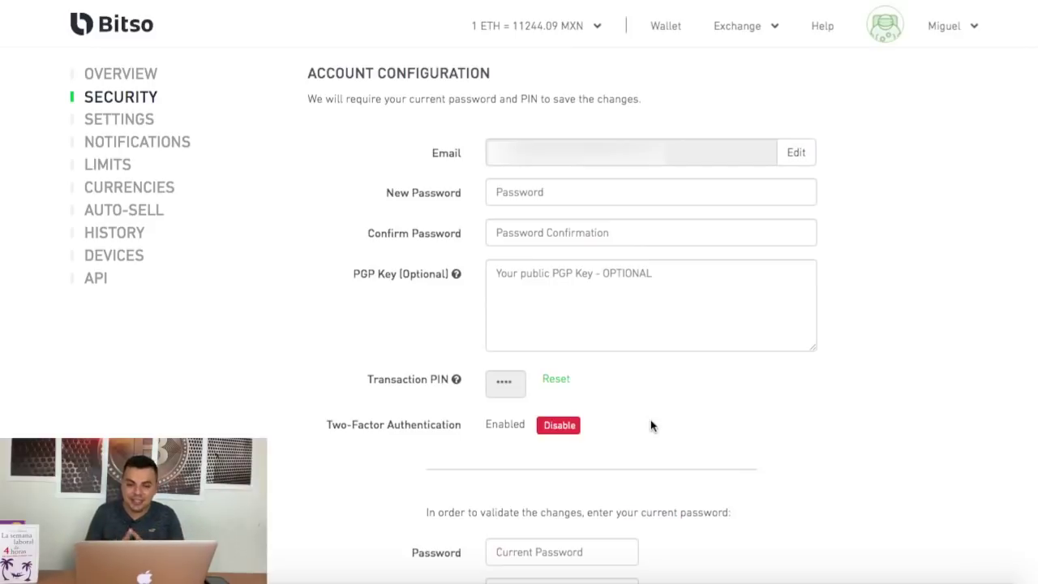
click(555, 379)
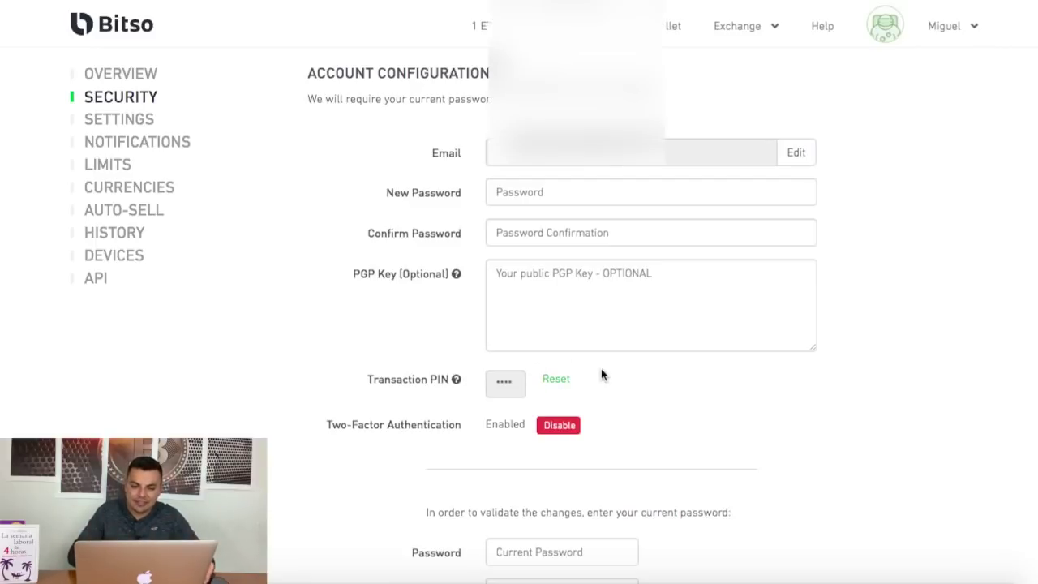
scroll(601, 375, down, 3)
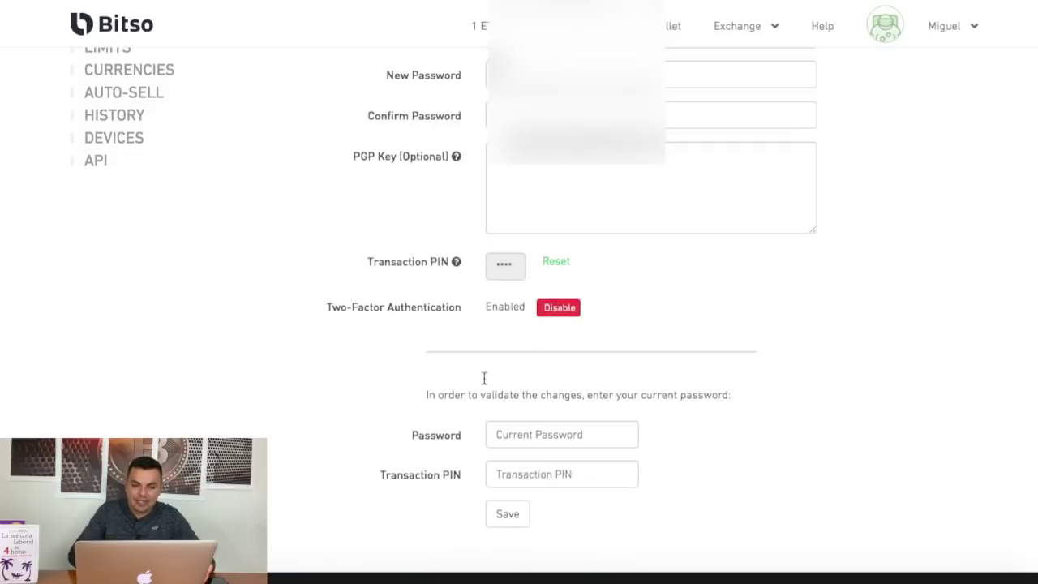
scroll(399, 419, up, 4)
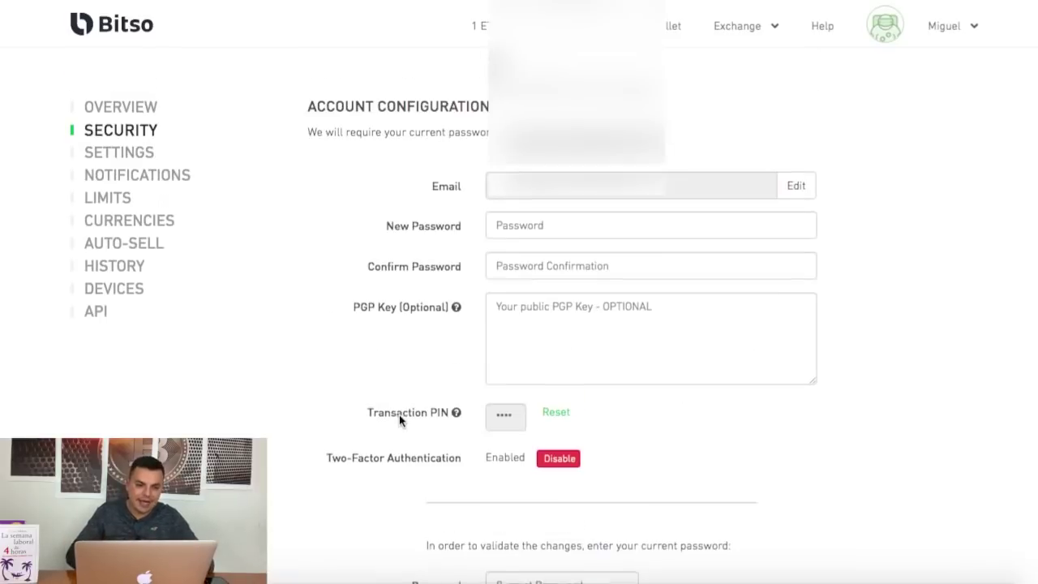
click(129, 157)
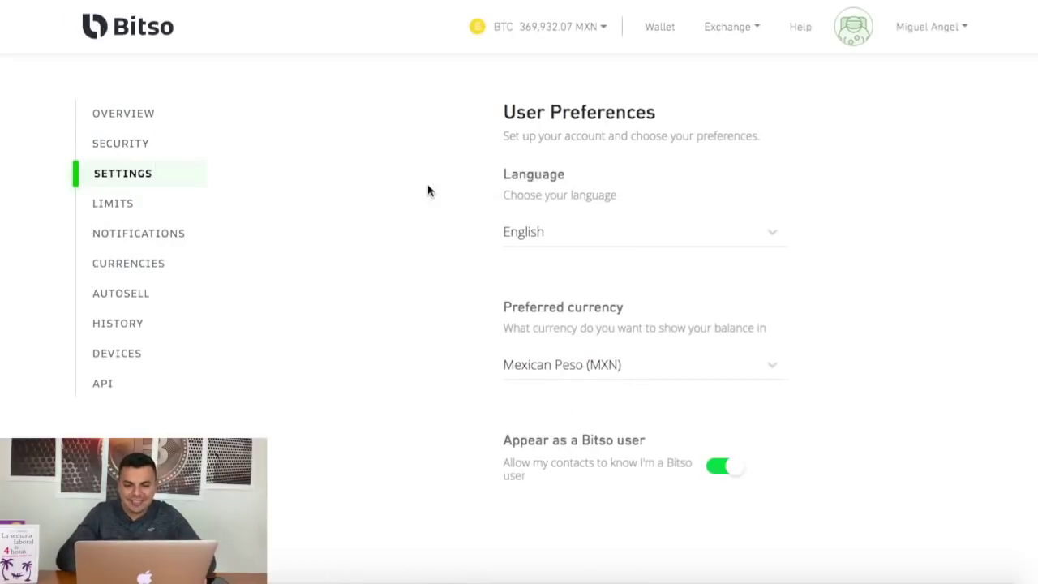
Look over the language and currency choices, keeping English and Mexican Peso (MXN) selected.
click(773, 233)
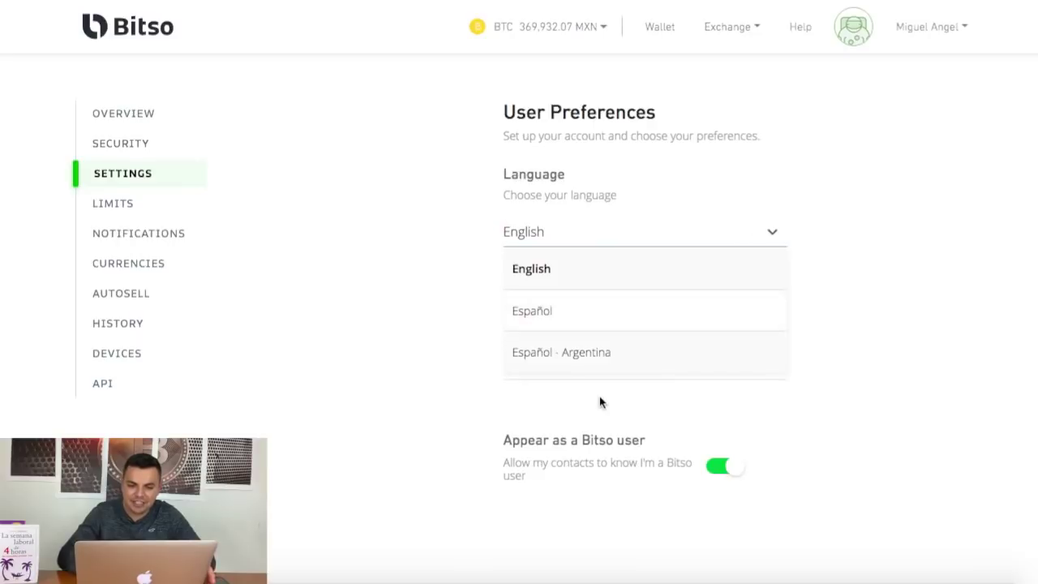
click(877, 203)
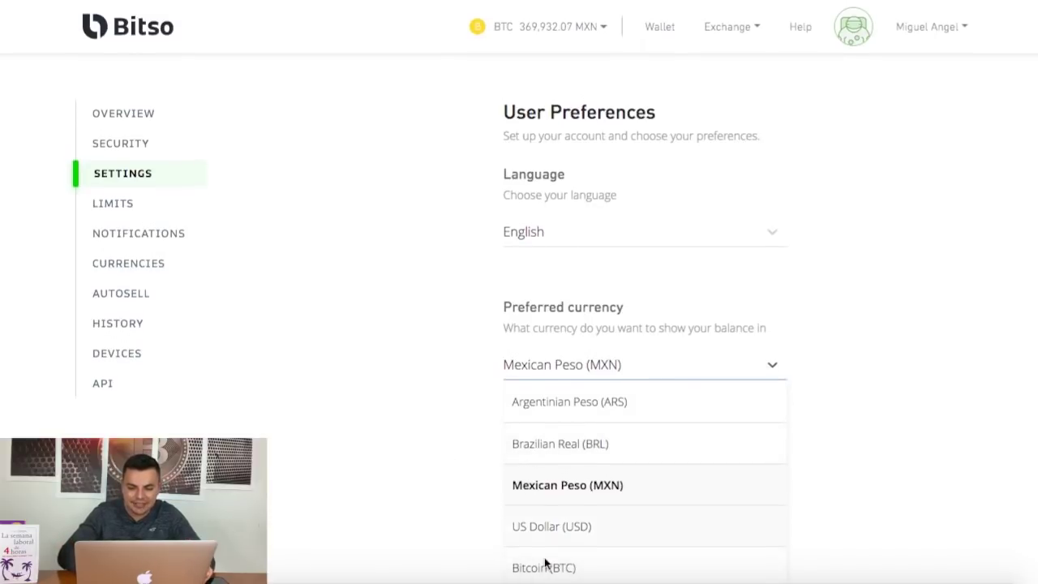
click(332, 429)
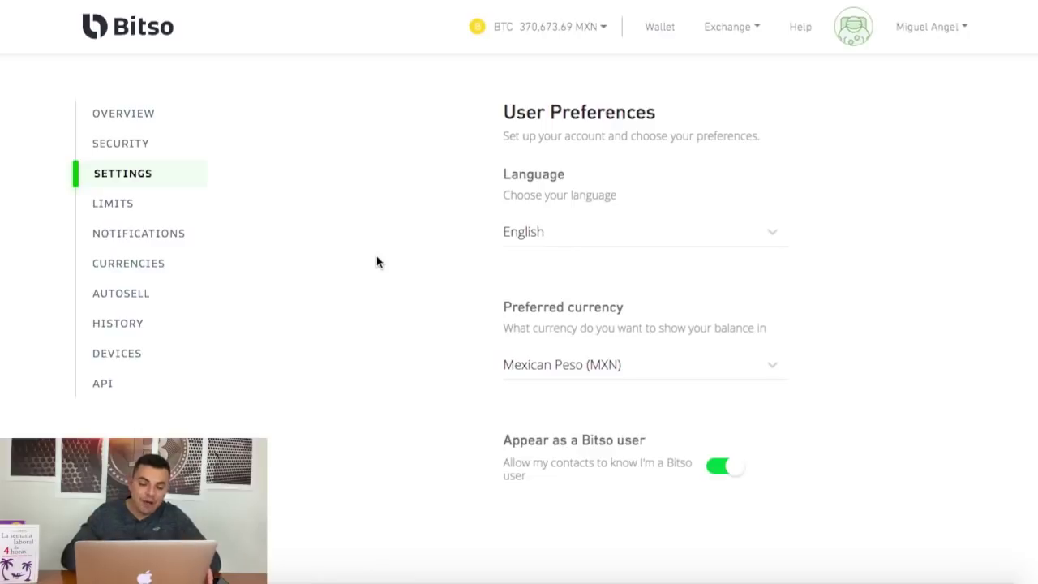
Review Account Limits: MXN monthly deposits 355.54 of 150,000.00 and withdrawals 113.72 of 300,000.00.
click(123, 208)
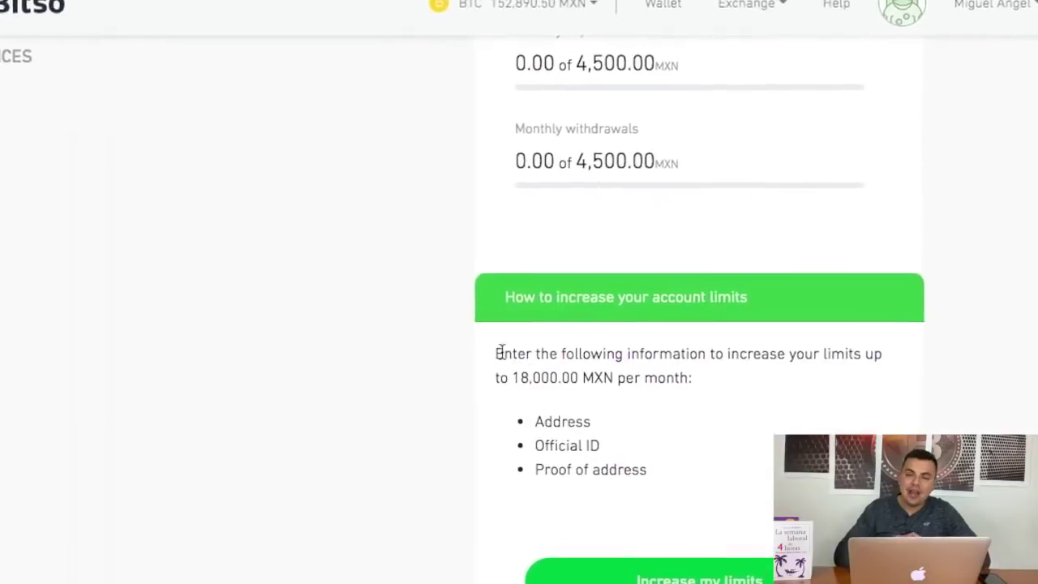
drag(497, 354, 760, 400)
click(723, 364)
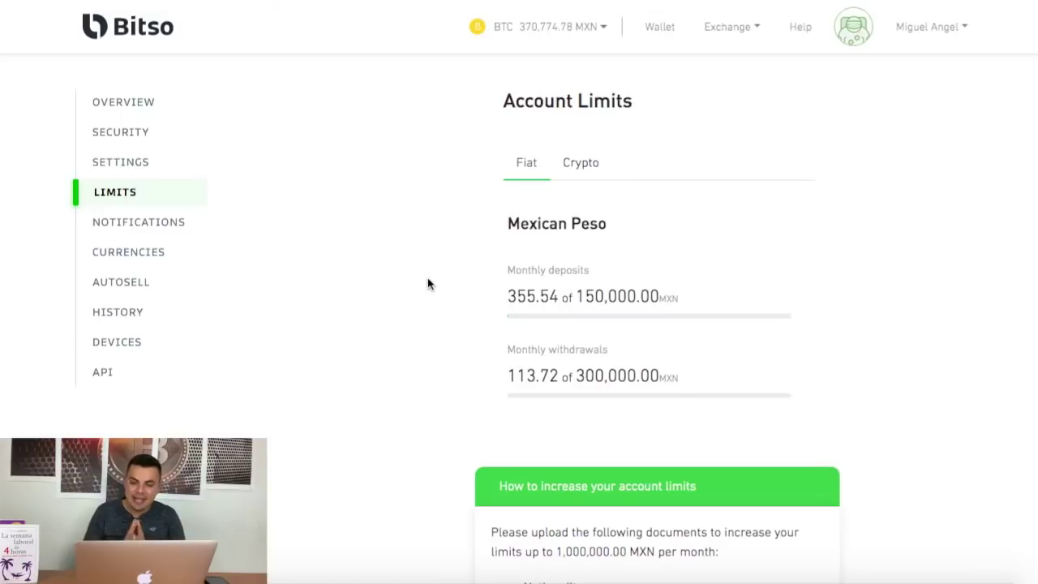
scroll(427, 280, down, 2)
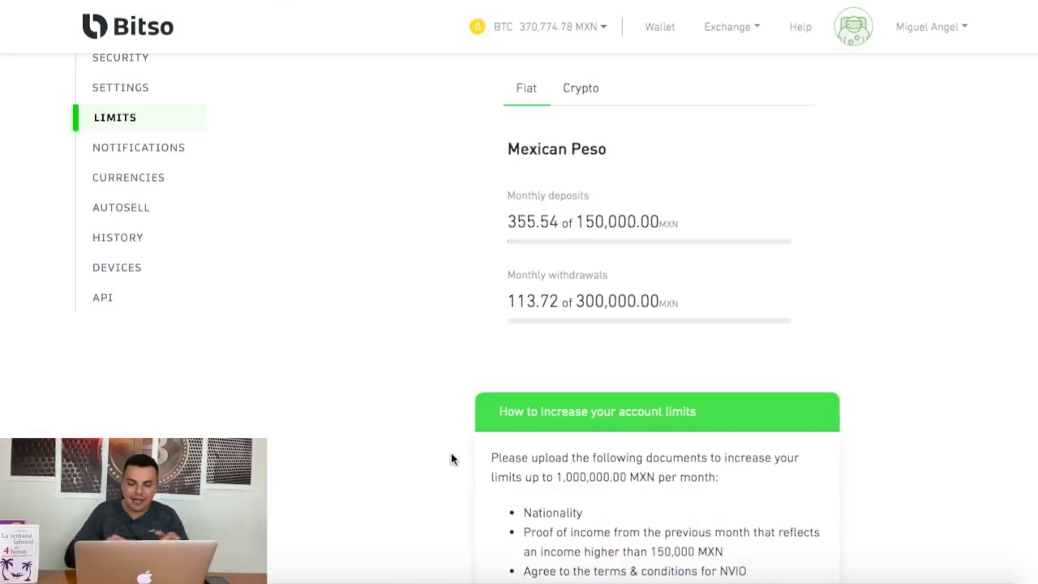
scroll(451, 454, down, 1)
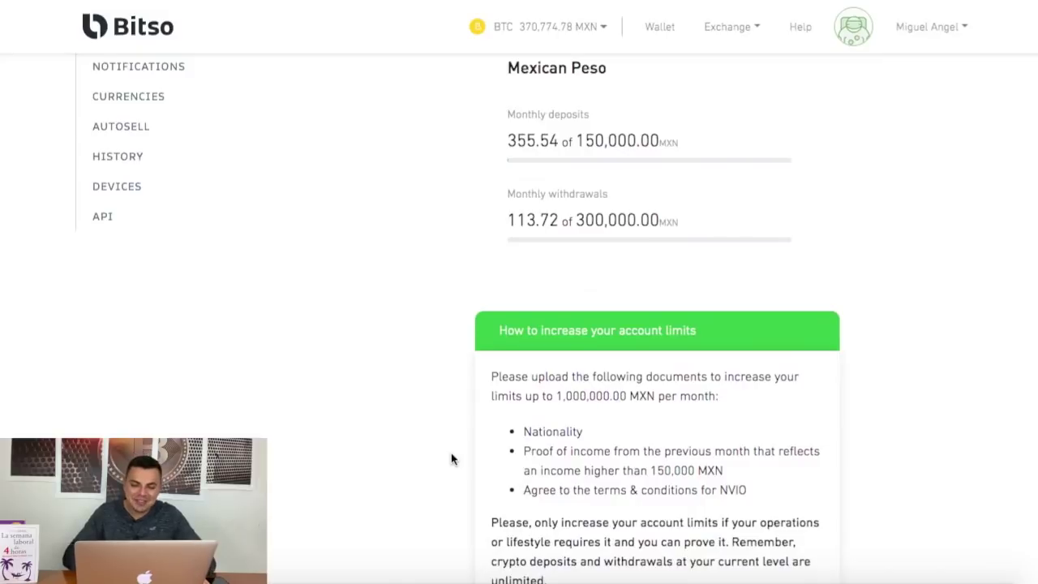
scroll(451, 454, down, 1)
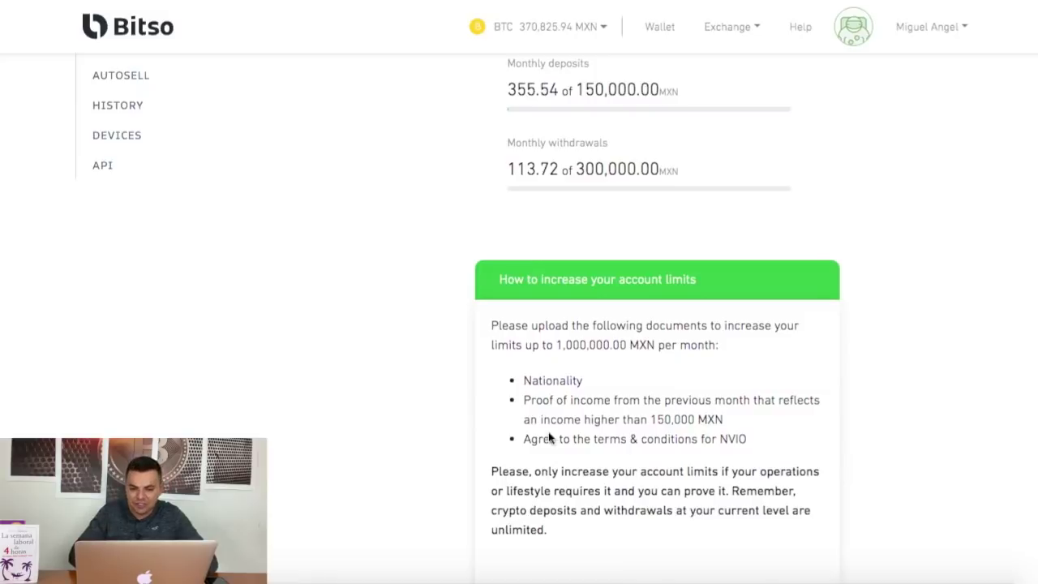
click(722, 436)
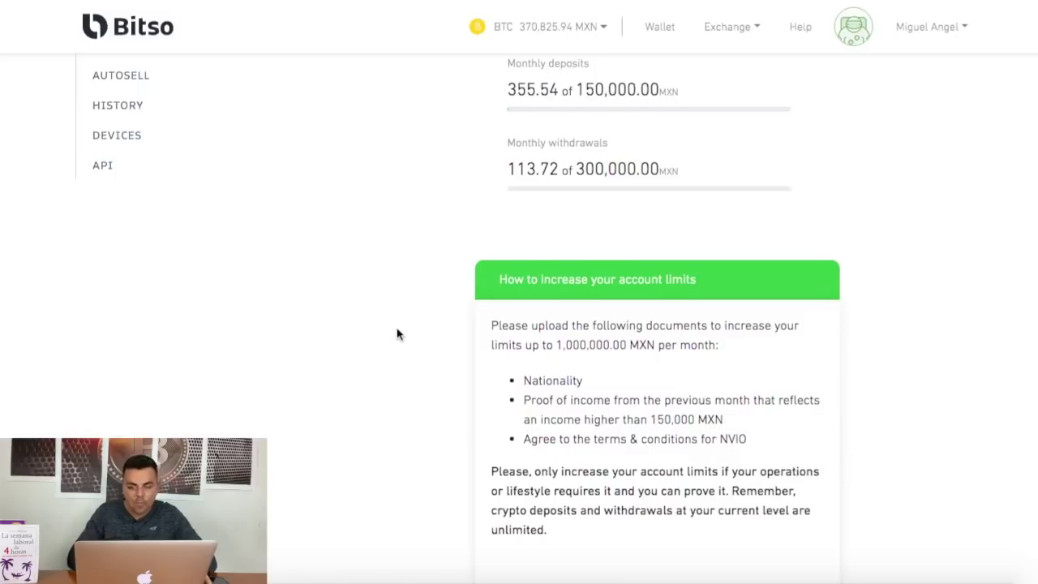
scroll(396, 333, up, 2)
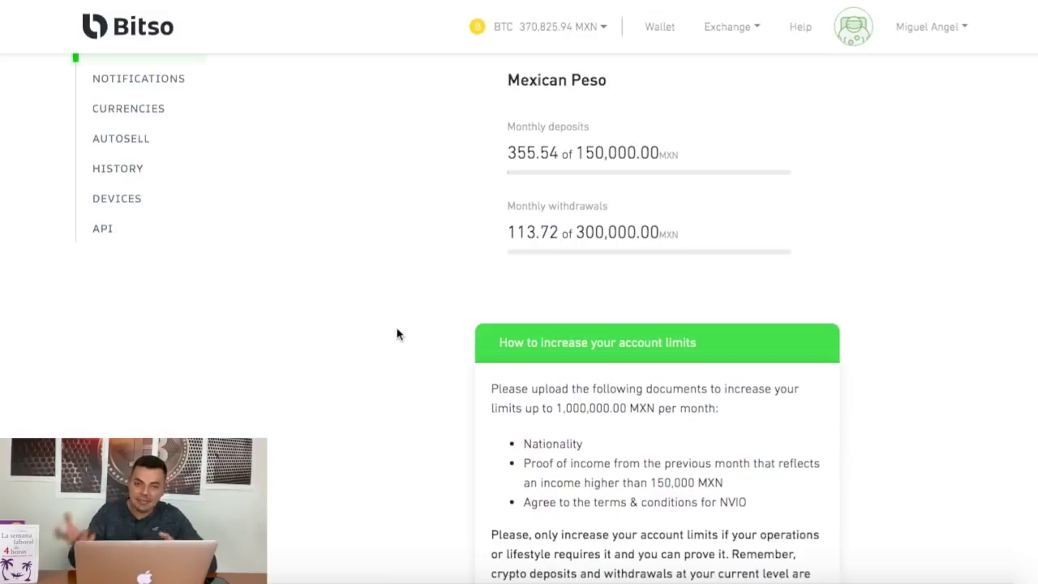
scroll(397, 333, up, 4)
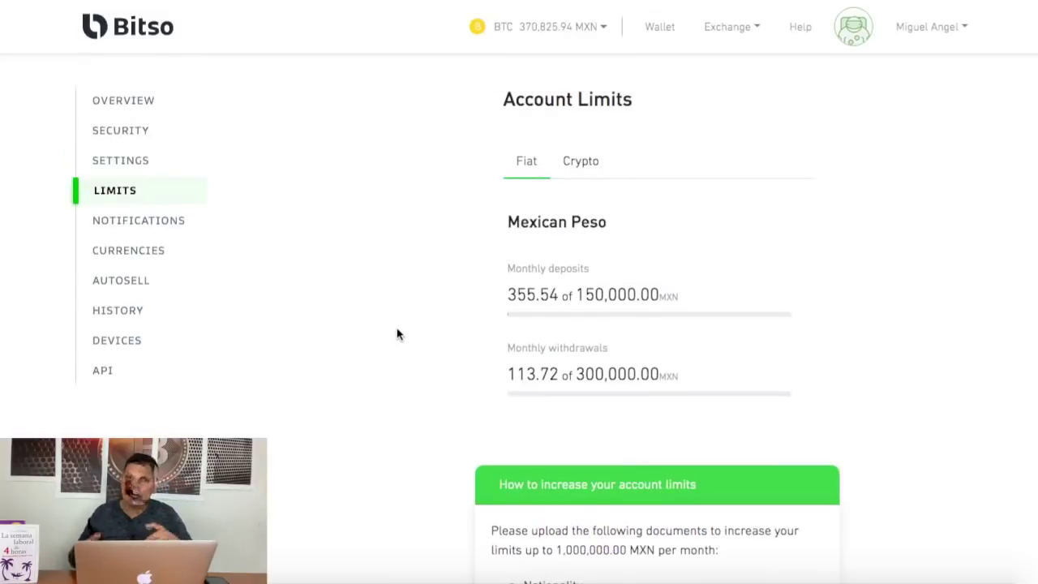
Review the email notification toggles, then go to the My currencies page.
click(150, 230)
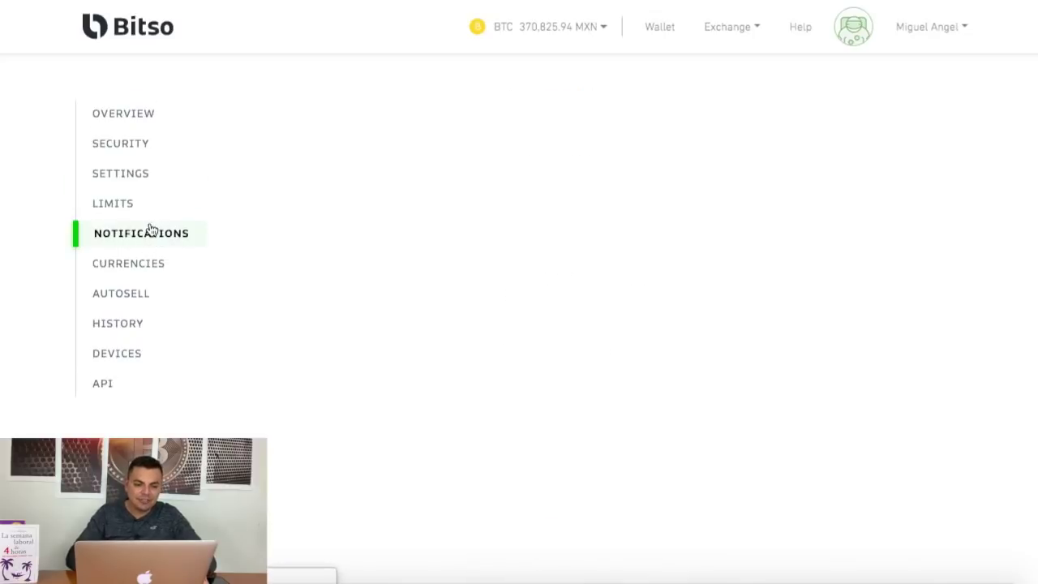
scroll(292, 290, down, 1)
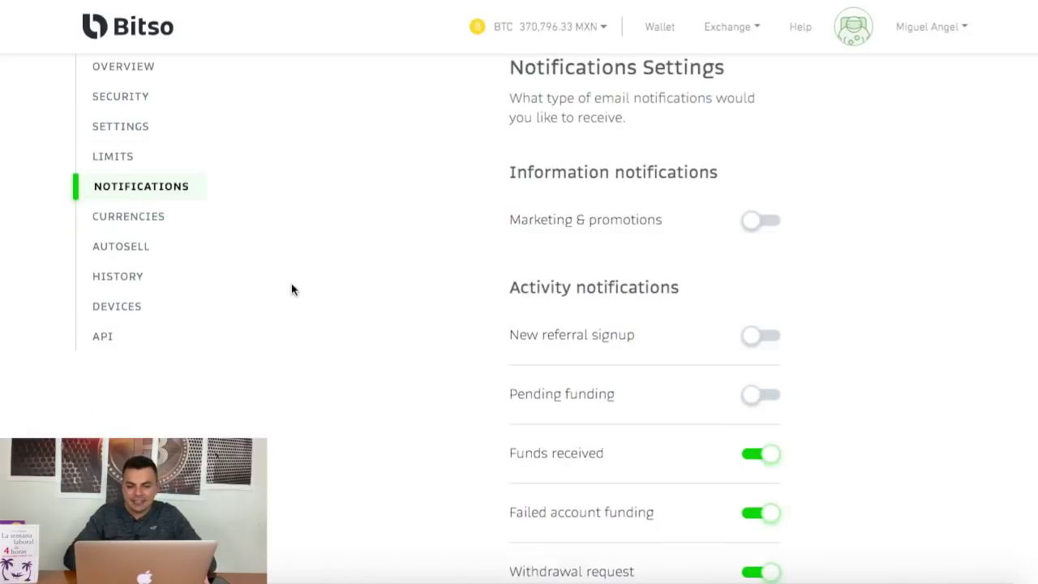
scroll(292, 289, down, 1)
scroll(384, 347, down, 3)
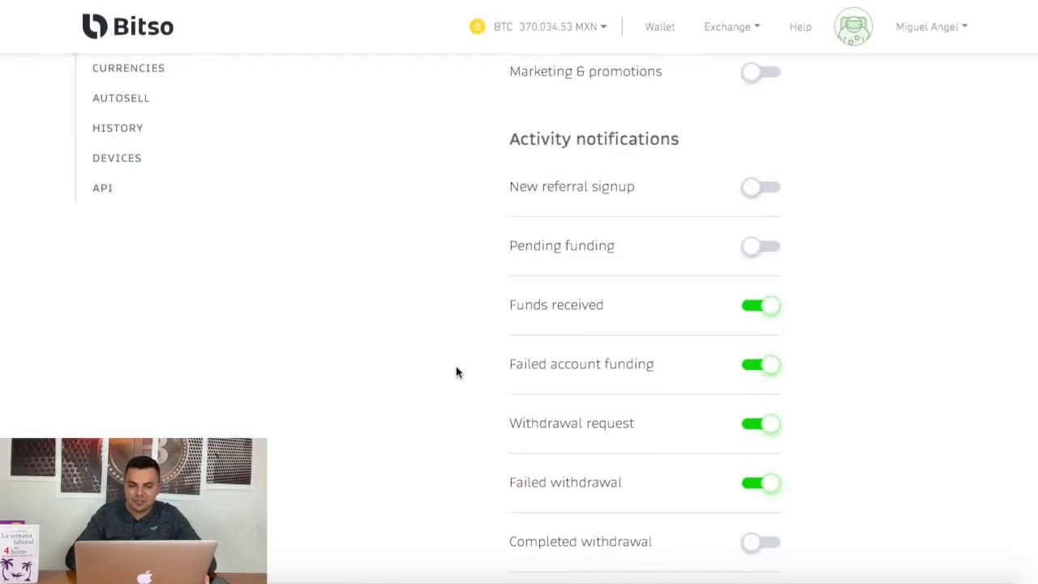
scroll(456, 372, down, 4)
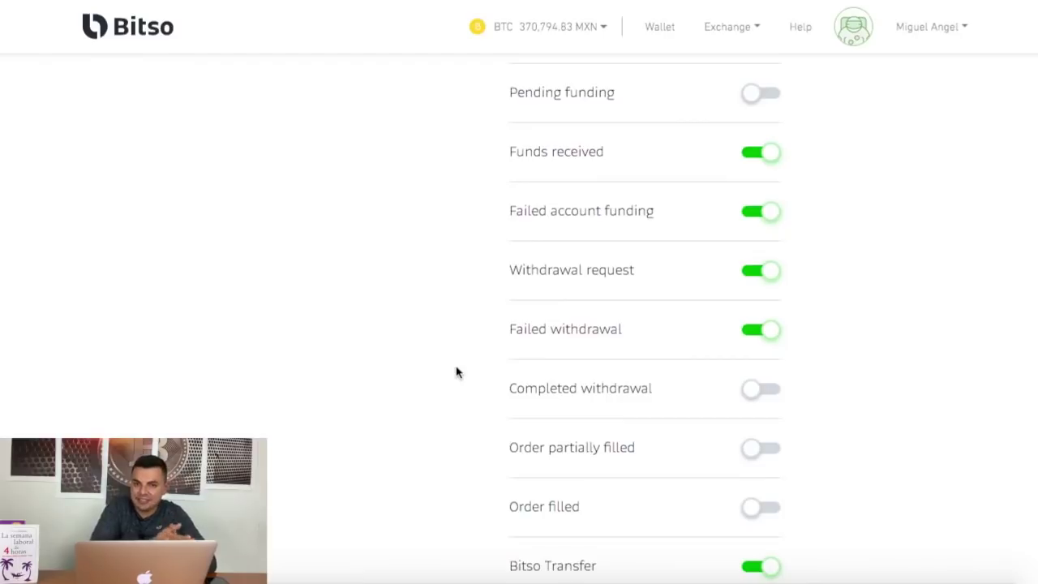
scroll(457, 372, down, 2)
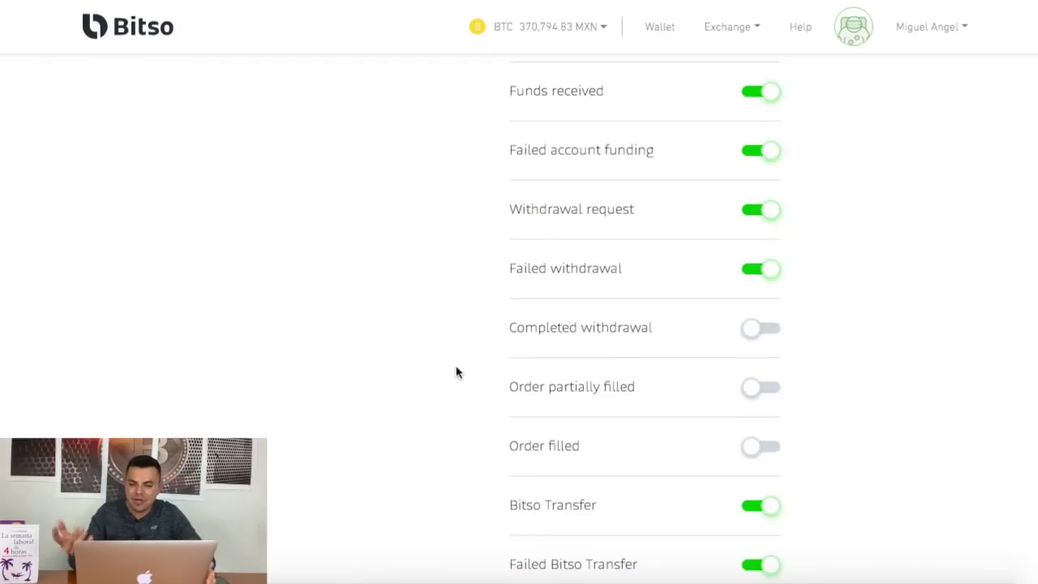
scroll(457, 372, up, 5)
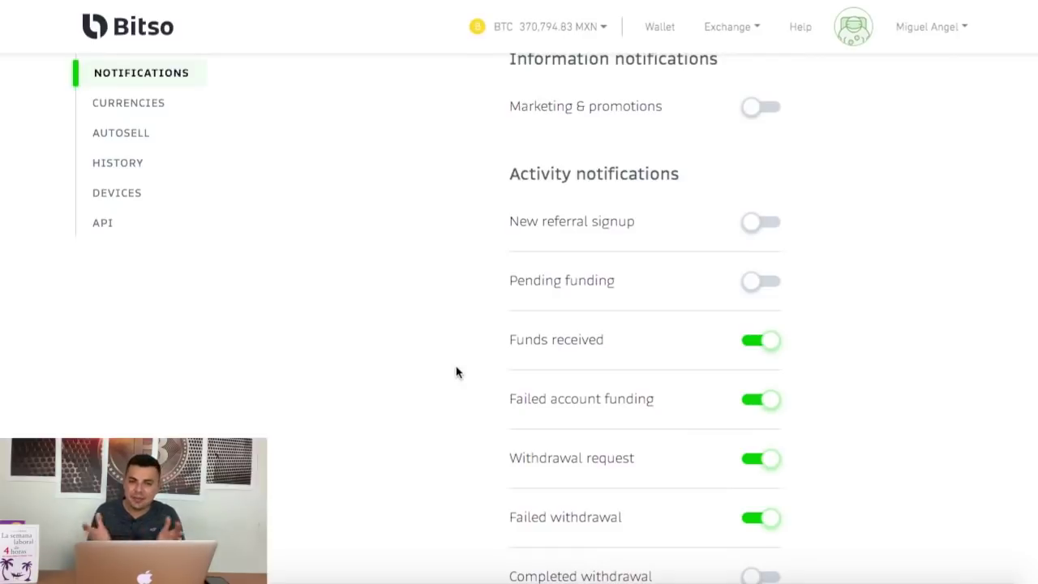
scroll(457, 372, up, 3)
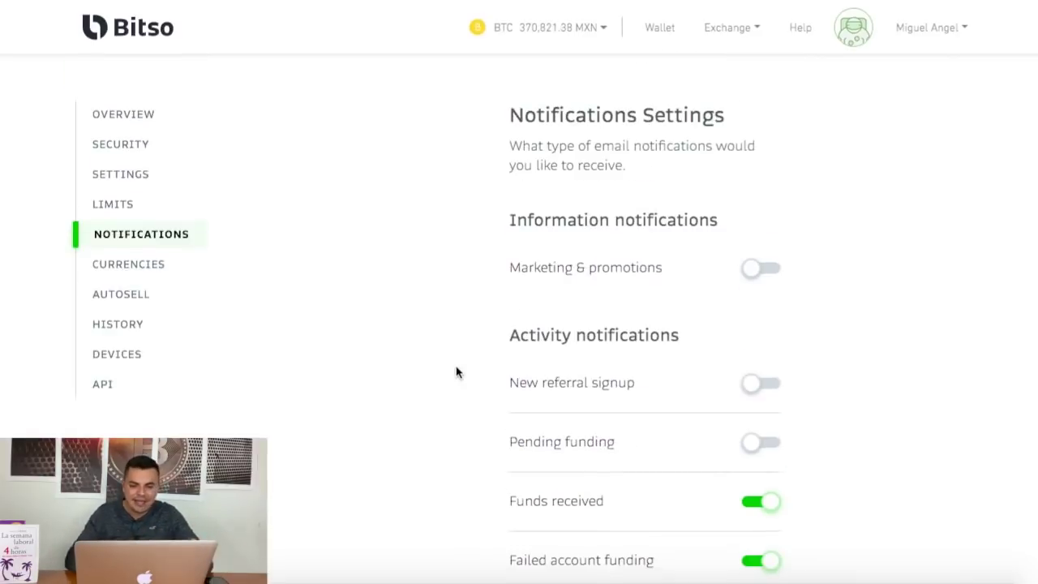
click(125, 264)
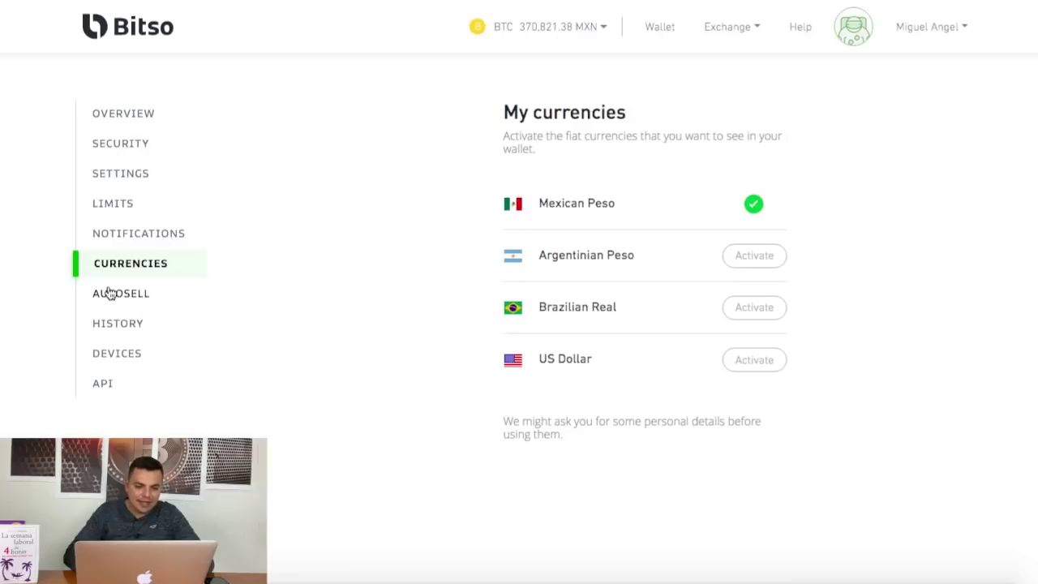
Look through the Bitcoin Auto-Sell address panel, then bring up the History trade list.
click(130, 305)
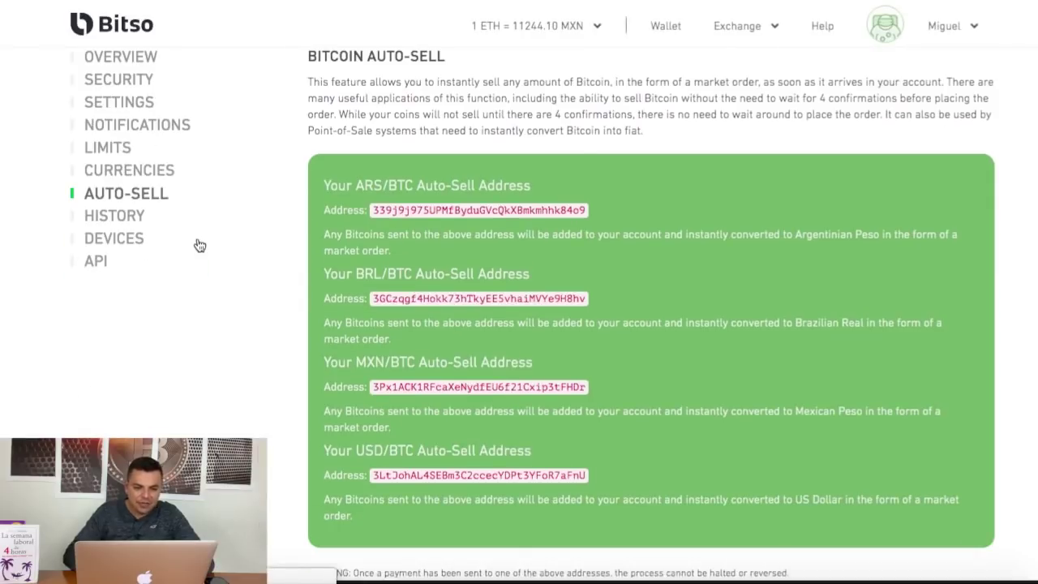
scroll(200, 245, down, 3)
scroll(200, 245, up, 3)
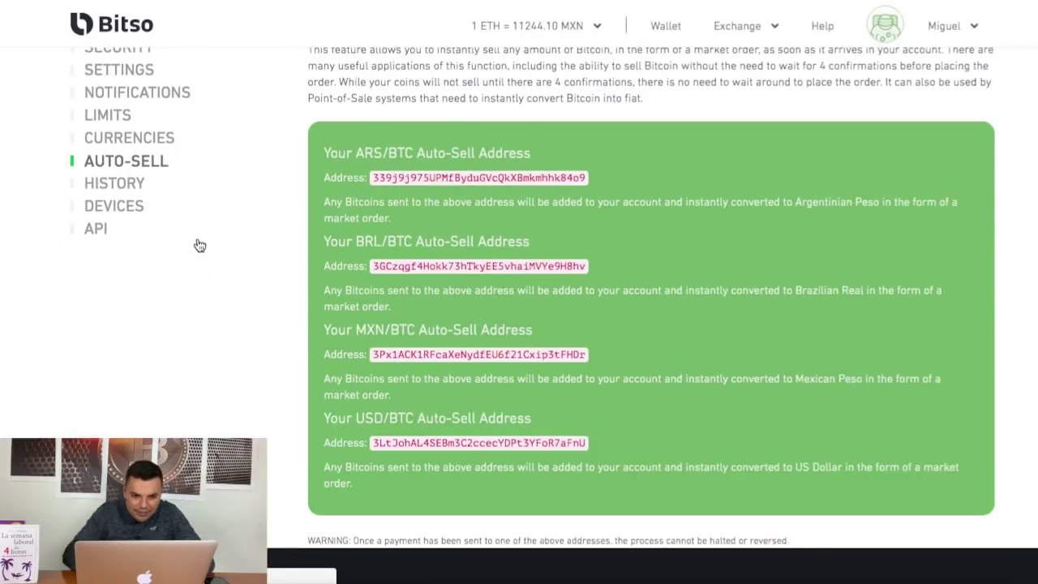
scroll(199, 245, up, 2)
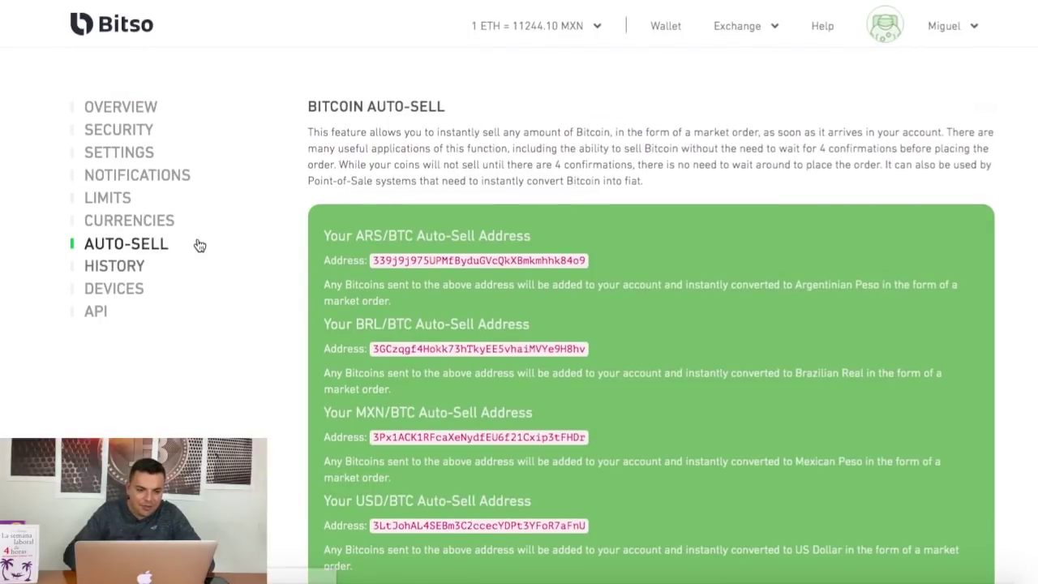
click(121, 273)
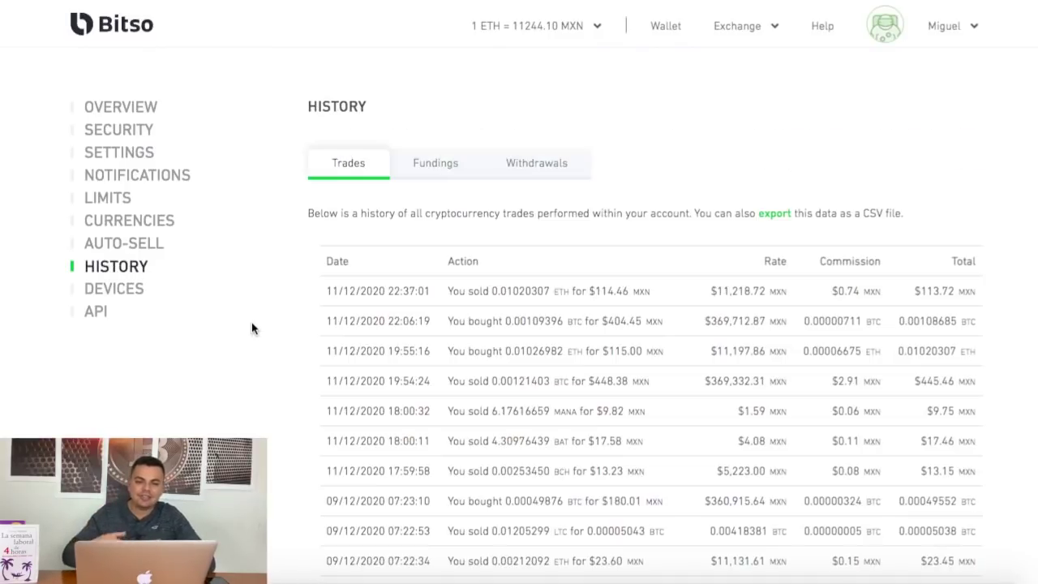
View Fundings, then Withdrawals with the pending $113.72 MXN SPEI transfer, then go to Devices.
click(451, 164)
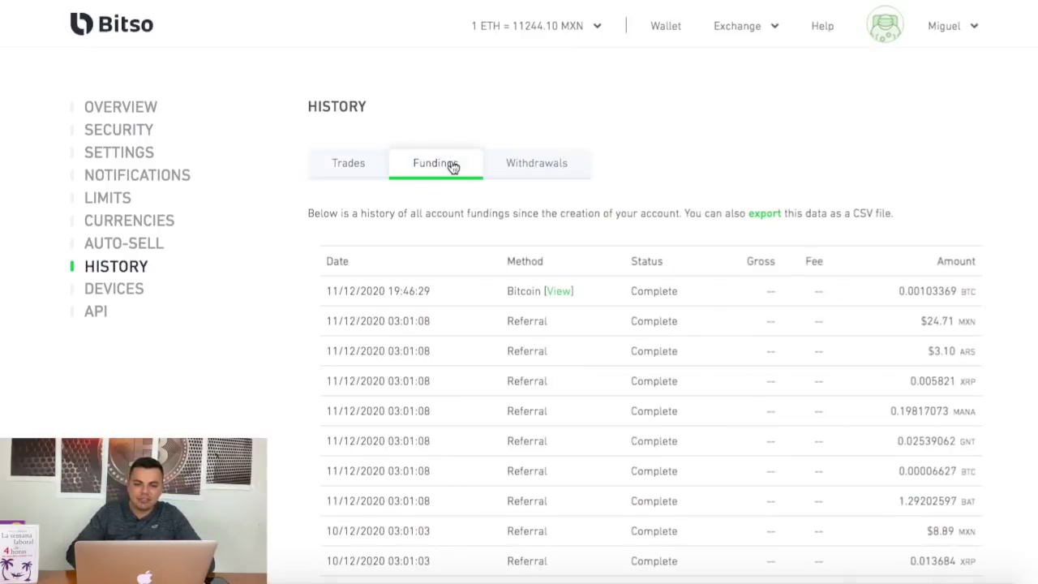
click(551, 164)
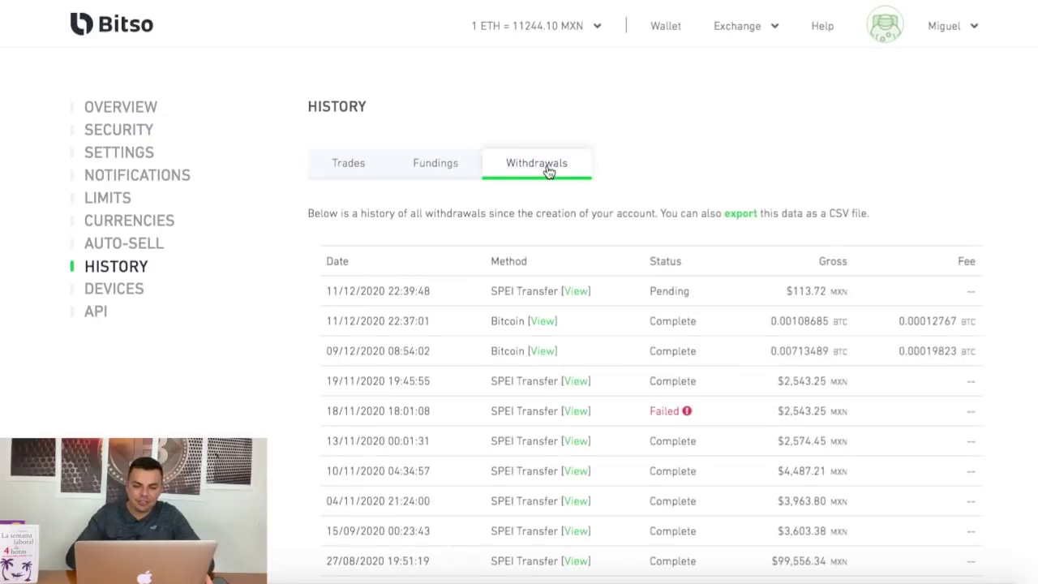
click(136, 300)
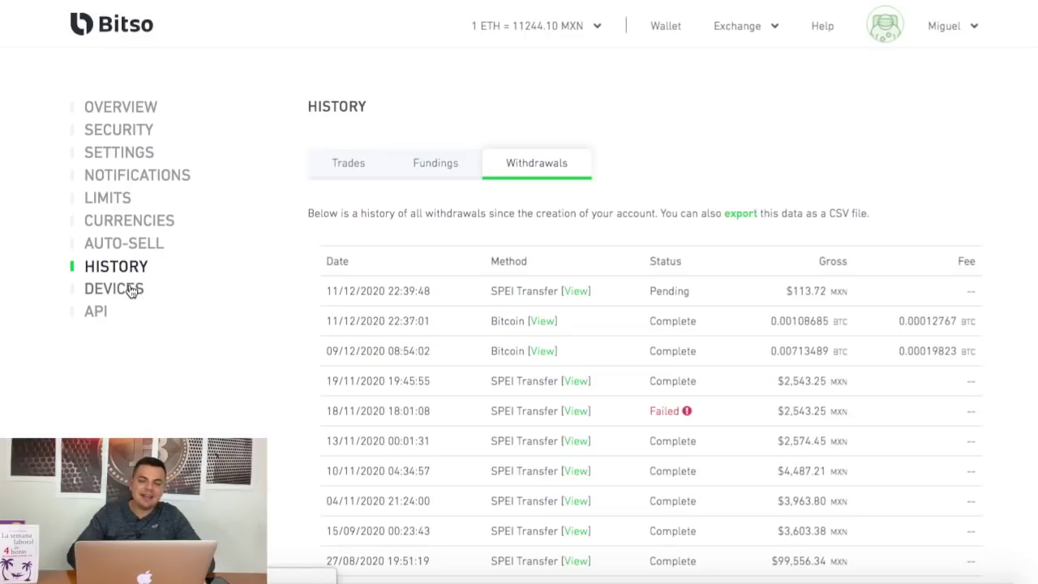